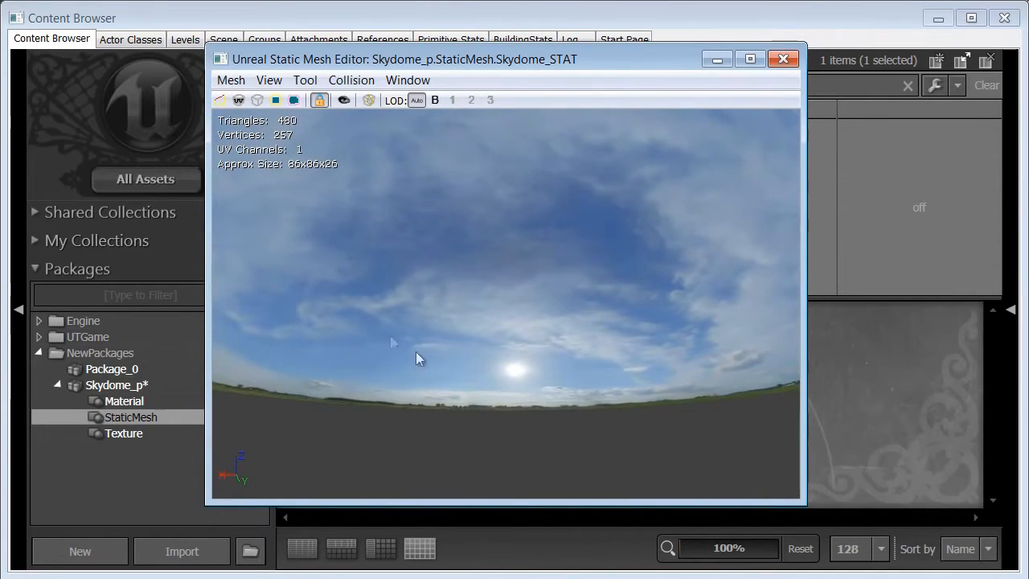
Examine the sky texture on the Skydome_STAT mesh from different angles in the static mesh preview
mouse_move(416, 353)
left_mouse_down()
mouse_move(545, 362)
mouse_move(428, 363)
left_mouse_up()
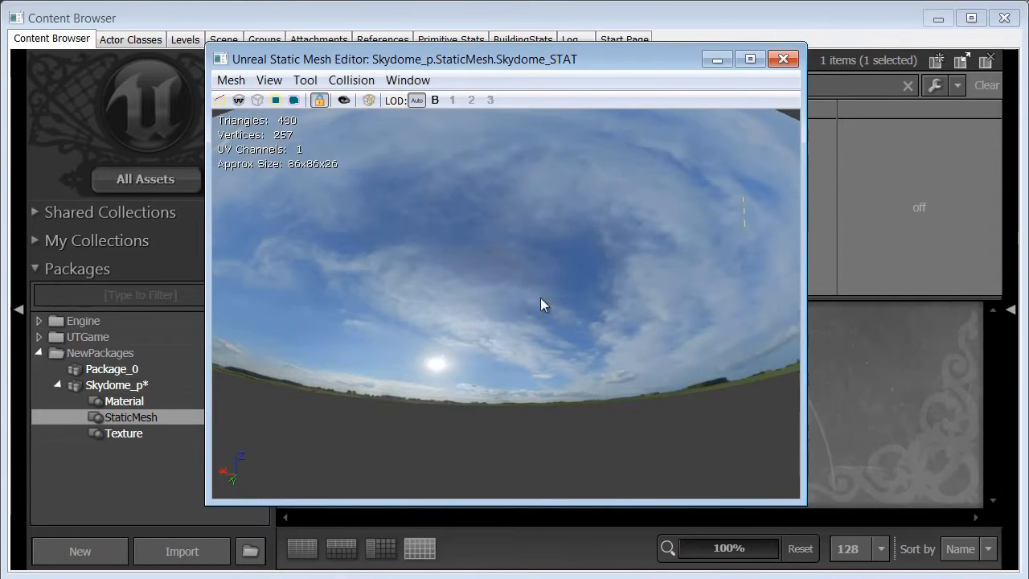
left_click_drag(540, 299, 479, 349)
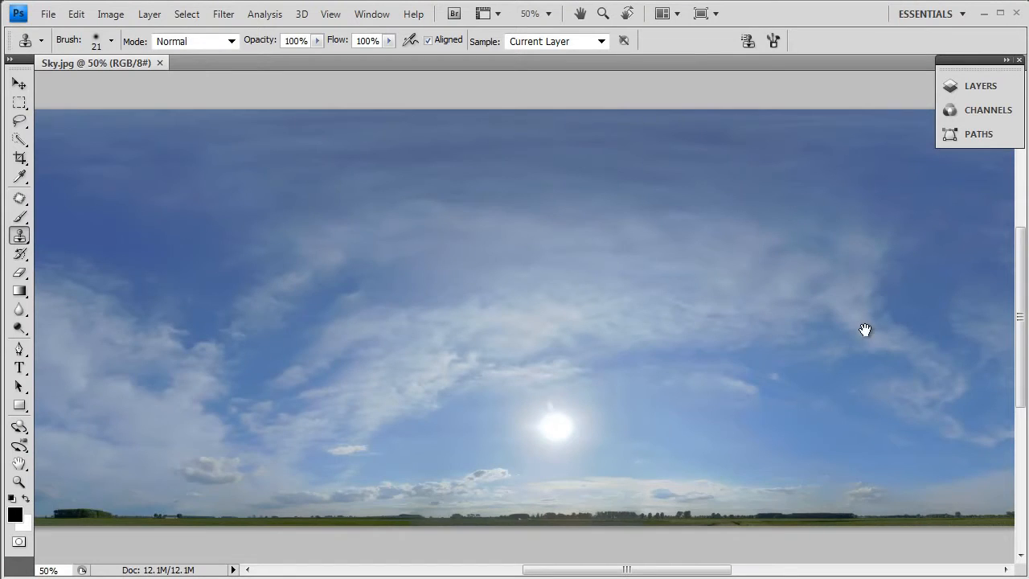
Switch to Photoshop and examine the Sky.jpg panorama from edge to edge, including its horizon strip and upper sky
left_click_drag(827, 333, 895, 352)
left_click_drag(424, 333, 695, 337)
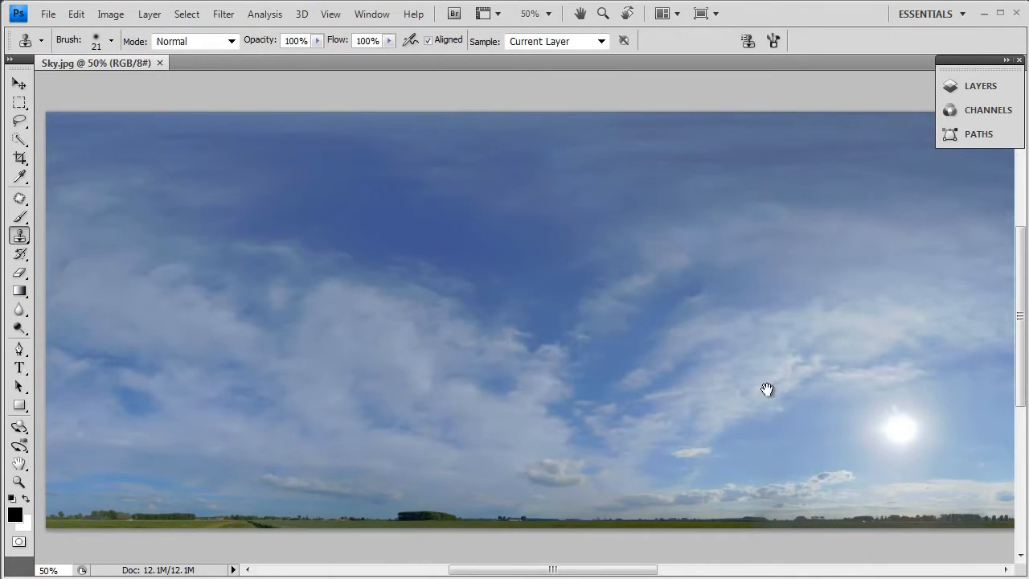
mouse_move(875, 374)
left_mouse_down()
mouse_move(483, 362)
mouse_move(457, 374)
mouse_move(459, 362)
mouse_move(524, 381)
mouse_move(584, 377)
mouse_move(565, 358)
left_mouse_up()
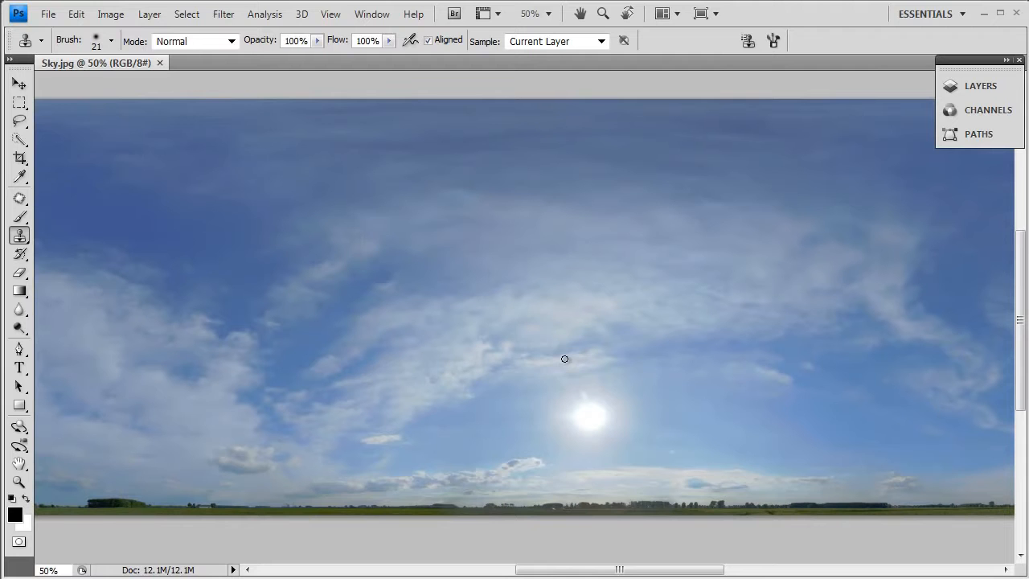
left_click_drag(425, 349, 779, 336)
left_click_drag(957, 379, 630, 392)
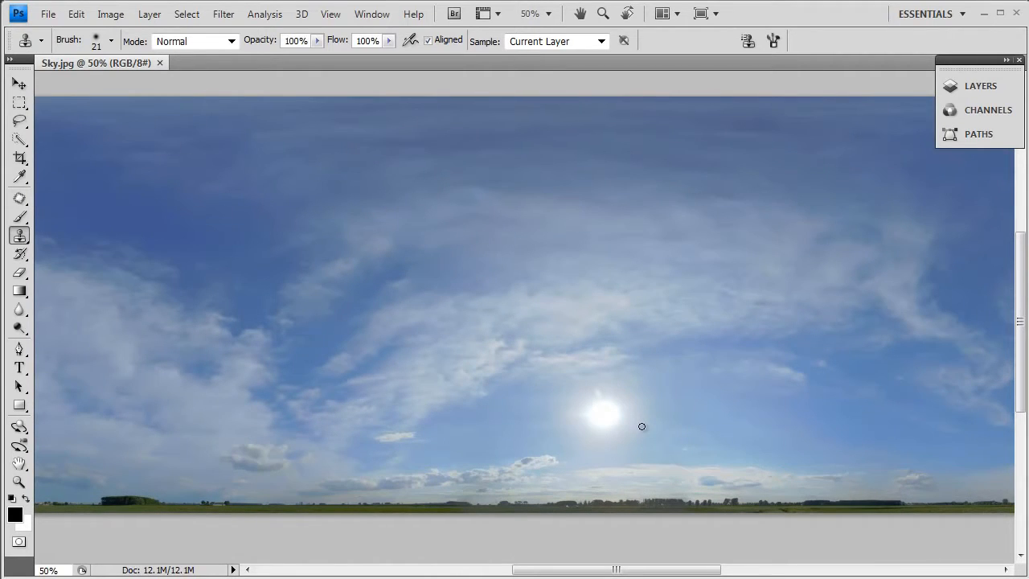
left_click_drag(279, 323, 469, 317)
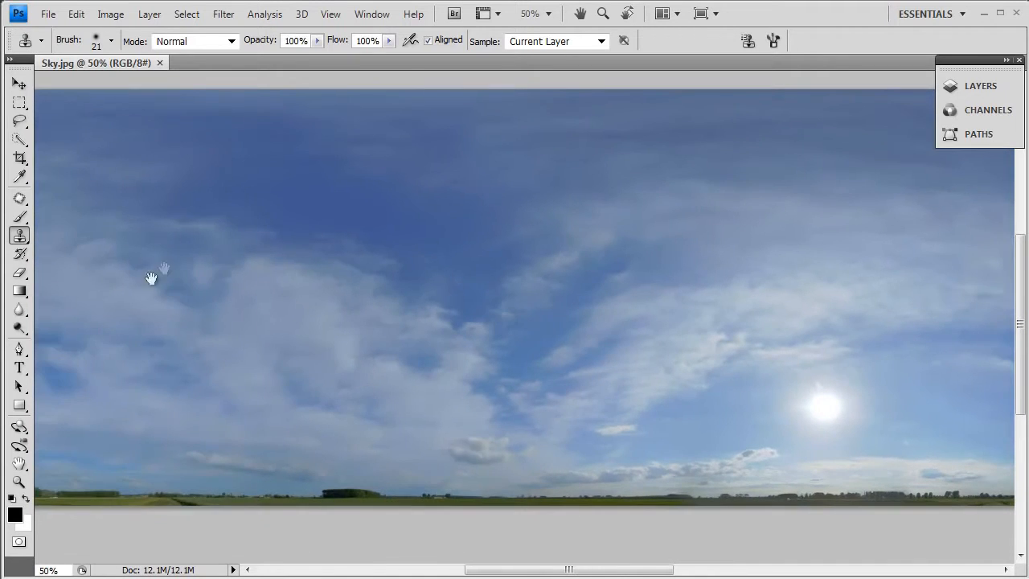
left_click_drag(321, 368, 271, 363)
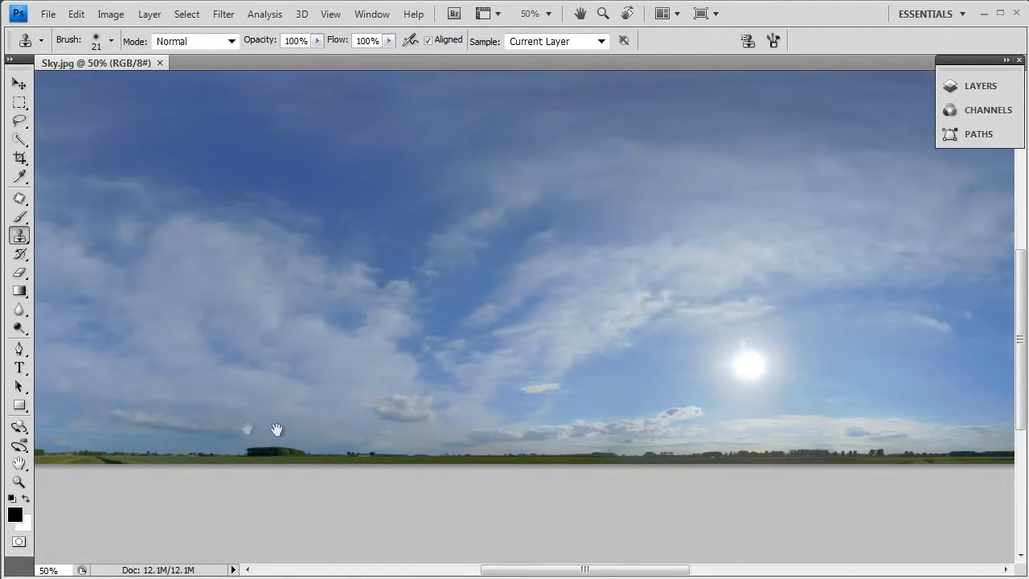
left_click_drag(936, 432, 472, 456)
mouse_move(885, 425)
left_mouse_down()
mouse_move(662, 423)
mouse_move(887, 427)
left_mouse_up()
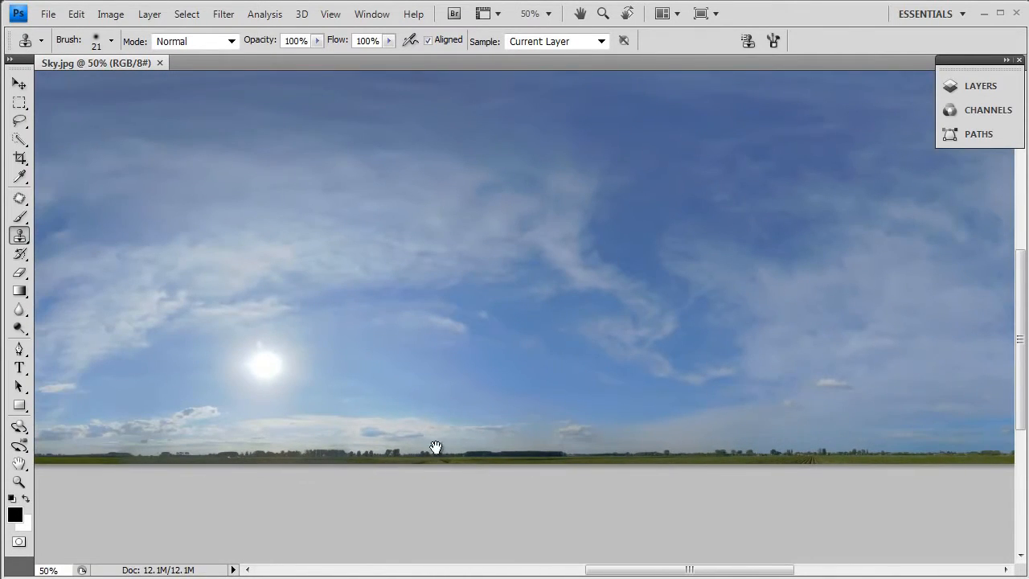
left_click_drag(534, 444, 783, 442)
mouse_move(413, 349)
left_mouse_down()
mouse_move(457, 430)
mouse_move(431, 409)
mouse_move(289, 406)
left_mouse_up()
left_click_drag(663, 392, 609, 416)
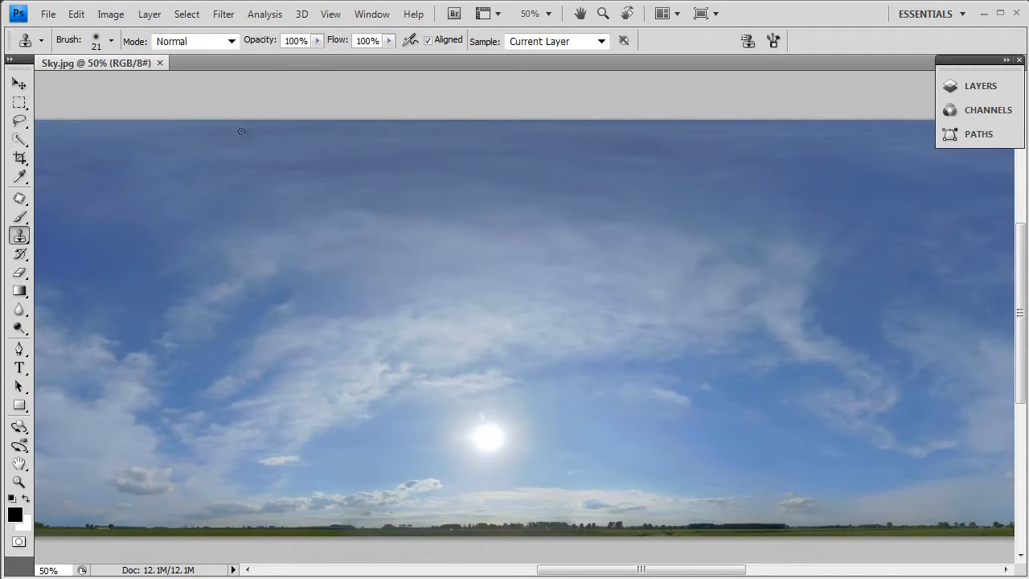
Resize the sky panorama to 1024 pixels wide and 1024 pixels high
left_click(110, 13)
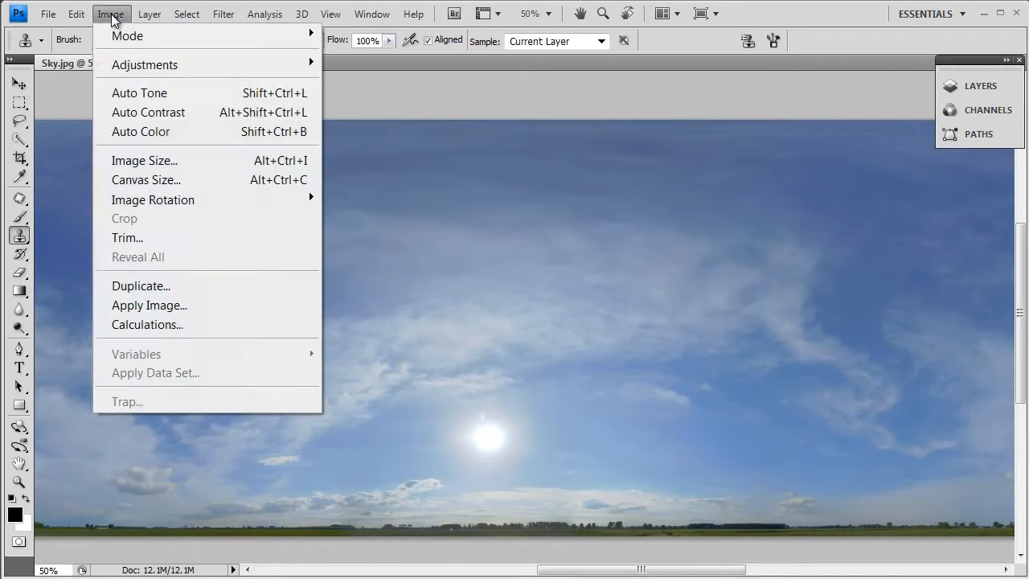
left_click(180, 162)
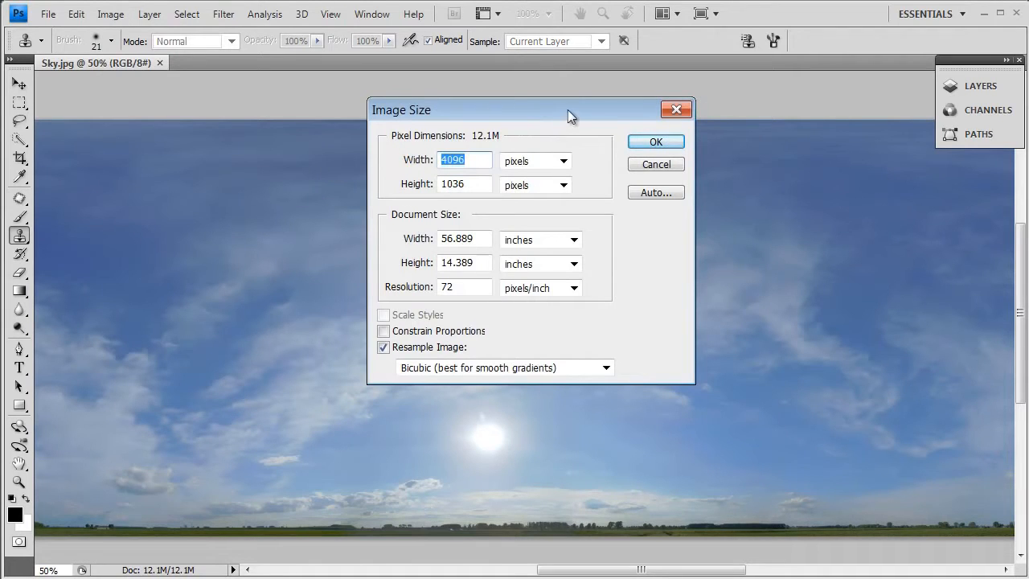
left_click_drag(572, 112, 594, 160)
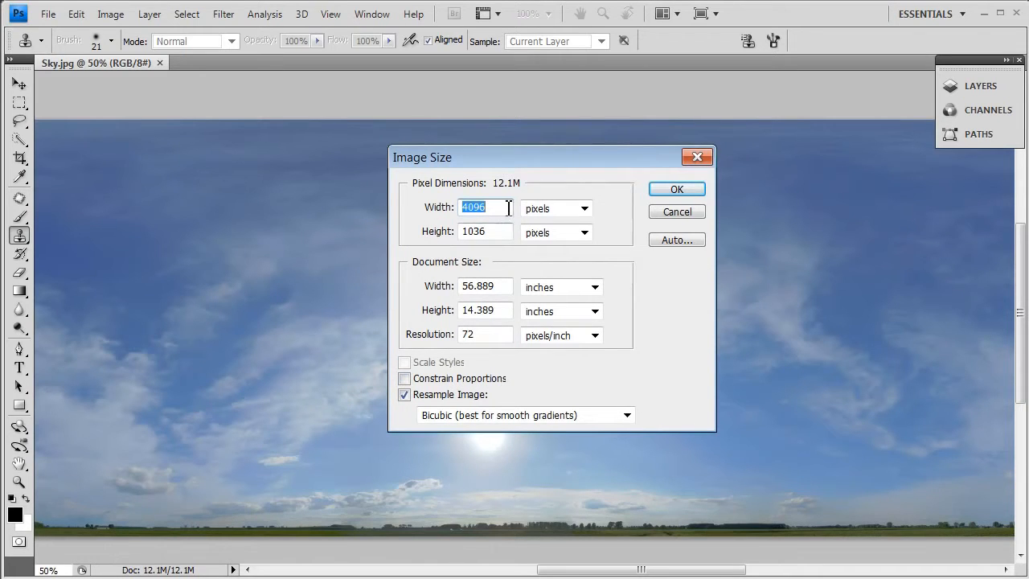
type("10")
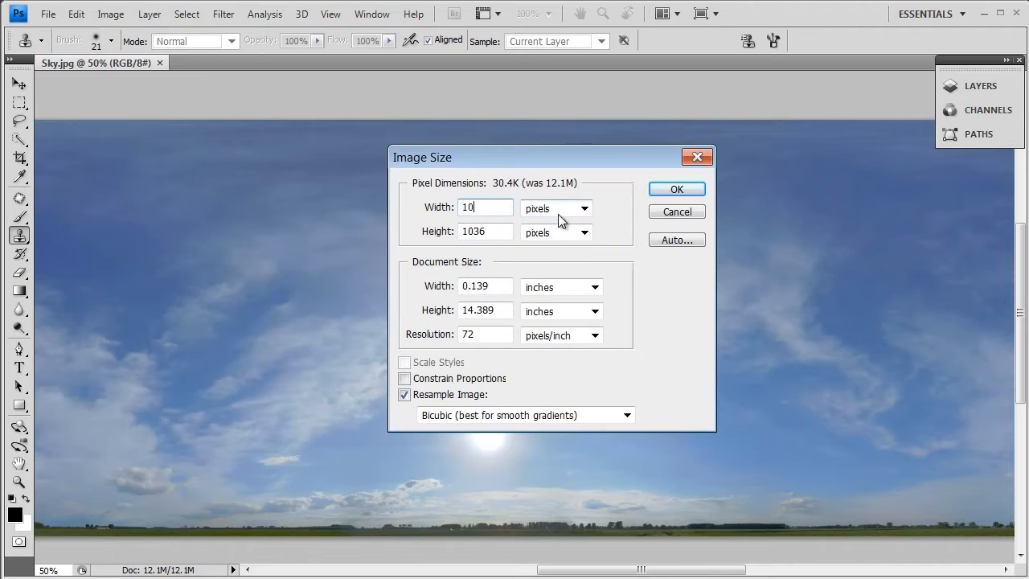
type("24")
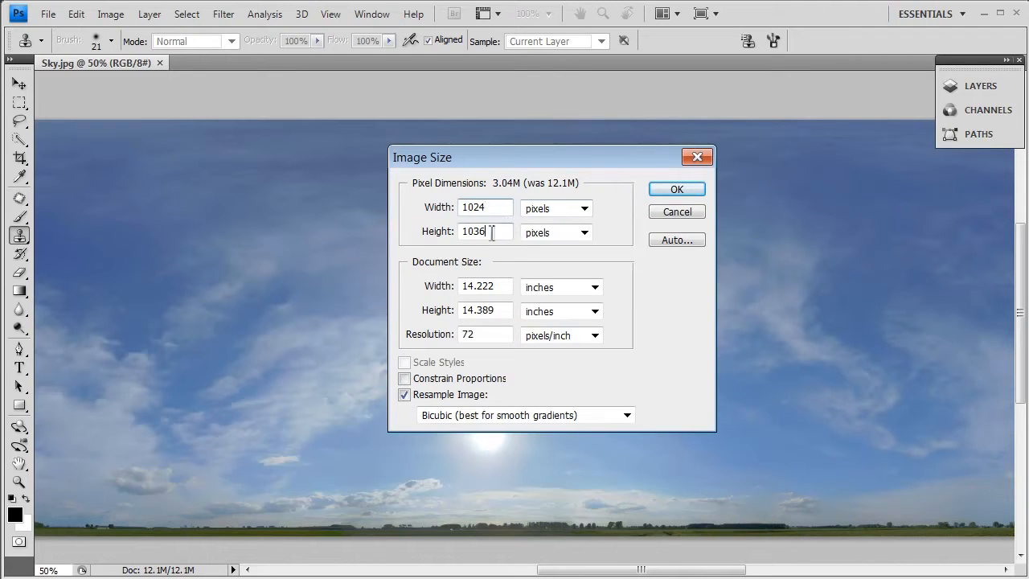
key("Tab")
type("1024")
left_click(672, 191)
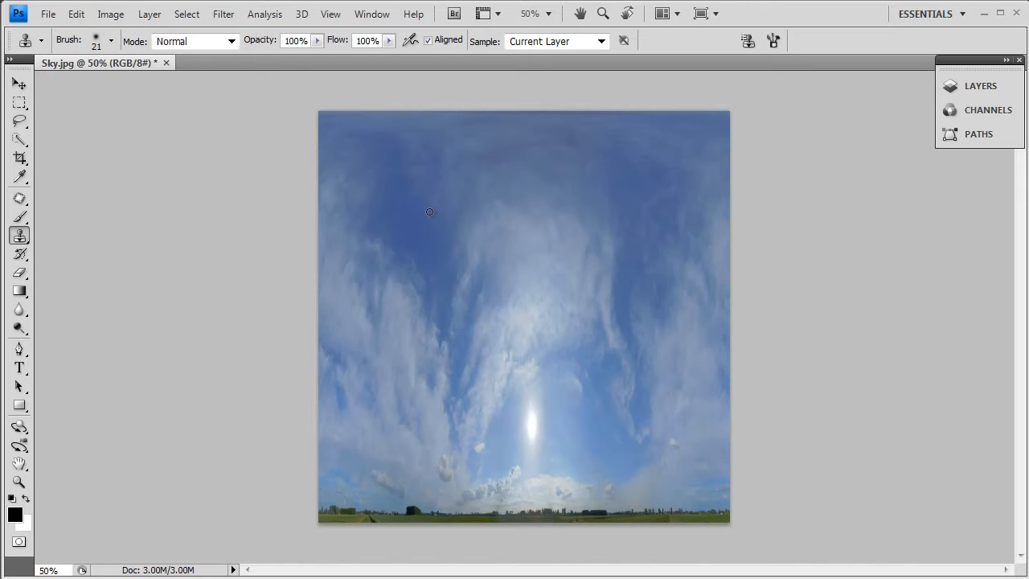
Apply the Polar Coordinates distortion to the sky image with Rectangular to Polar, checking the whole image in the filter preview
left_click(223, 15)
mouse_move(312, 220)
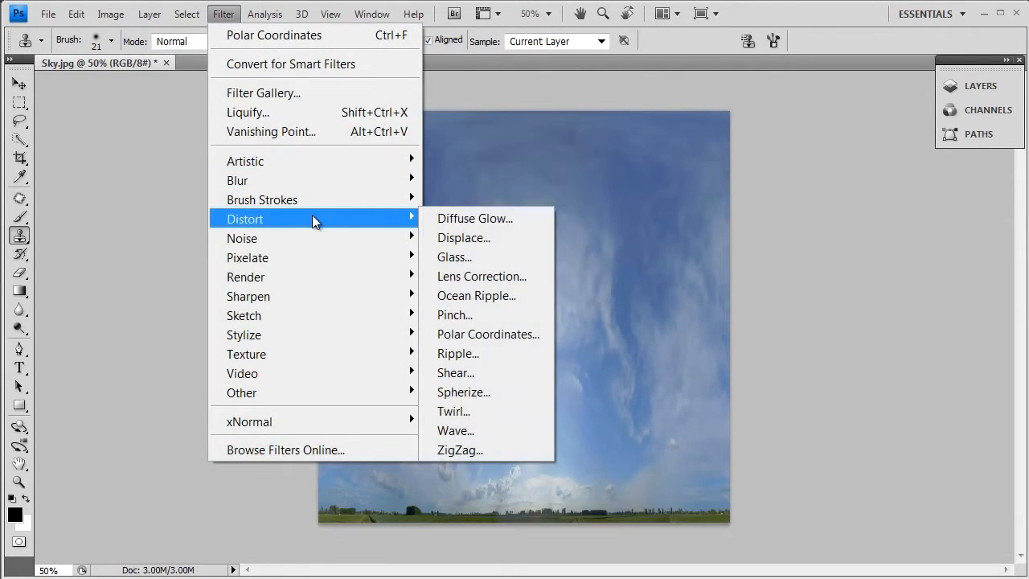
left_click(511, 333)
left_click_drag(509, 132, 802, 122)
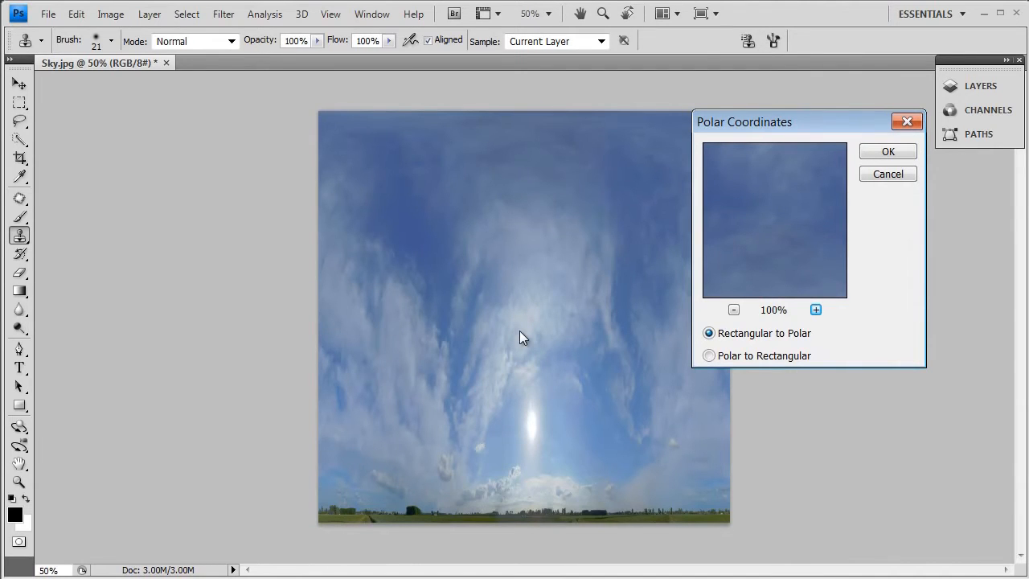
left_click(734, 310)
left_click(734, 310)
left_click(734, 310)
left_click(734, 310)
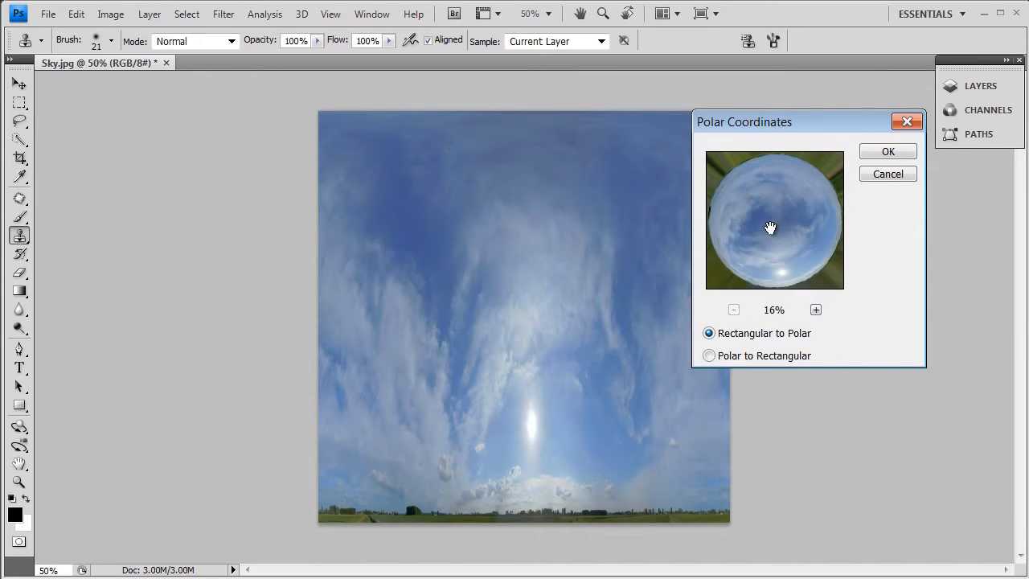
left_click(888, 152)
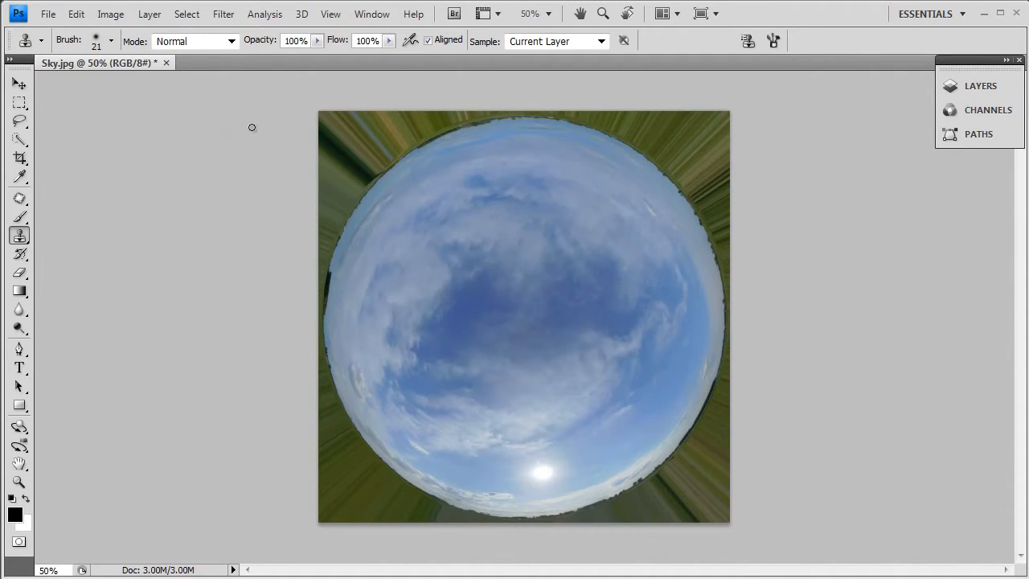
Save the polar sky image in the Texture folder as Sky_CLR.tga in Targa format at 24 bits/pixel
left_click(48, 13)
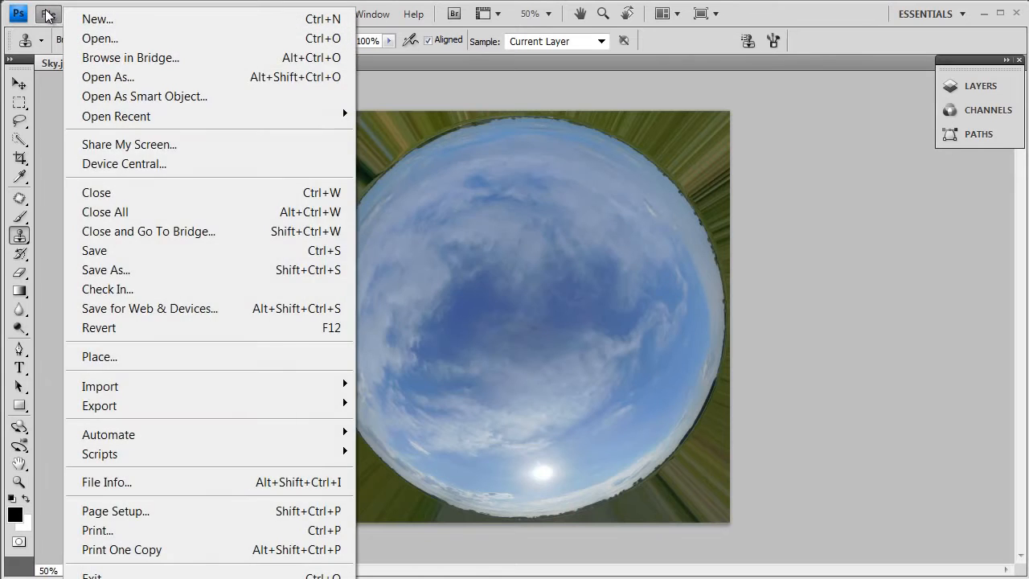
left_click(131, 273)
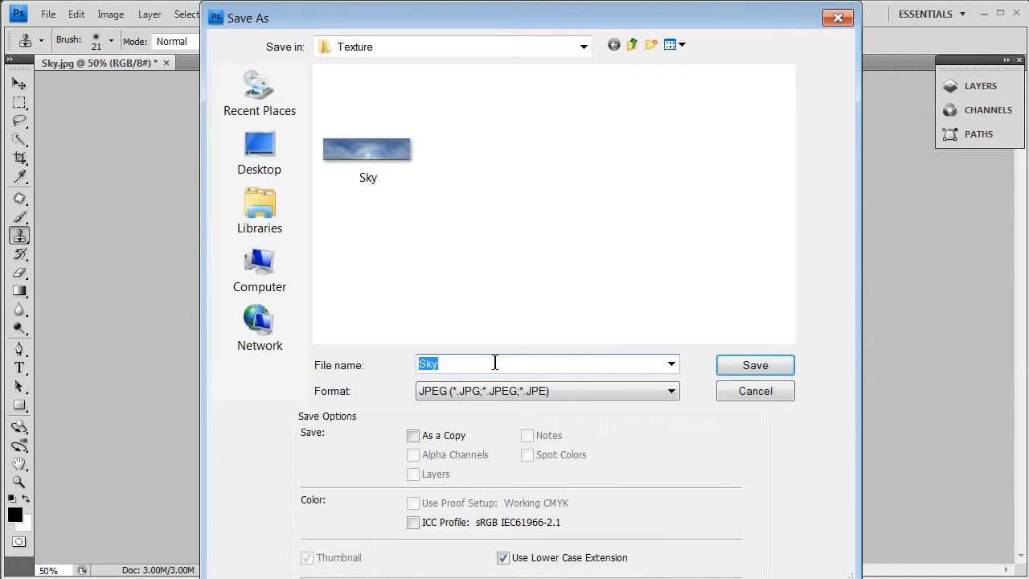
left_click(495, 362)
key("Tab")
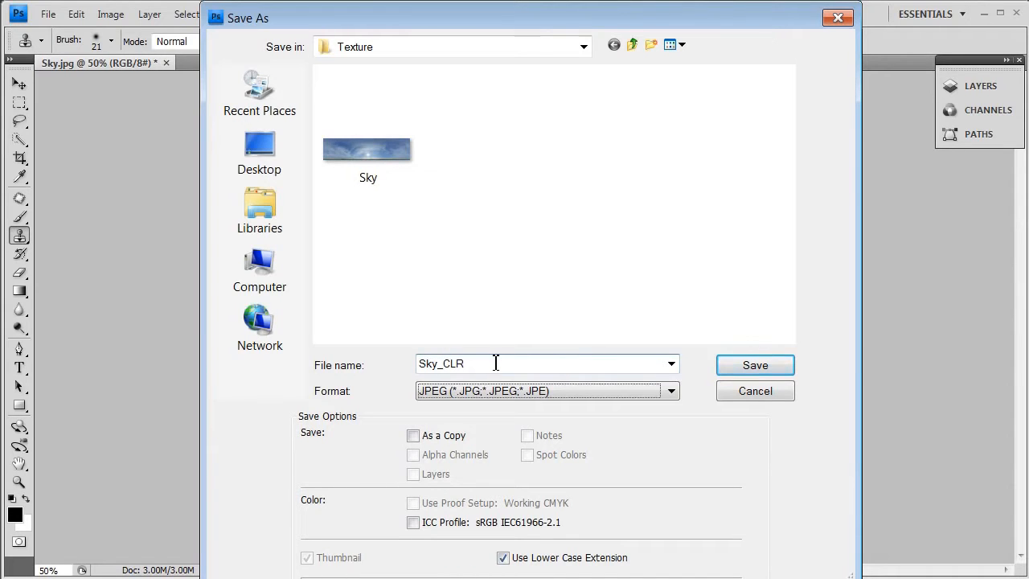
key("t")
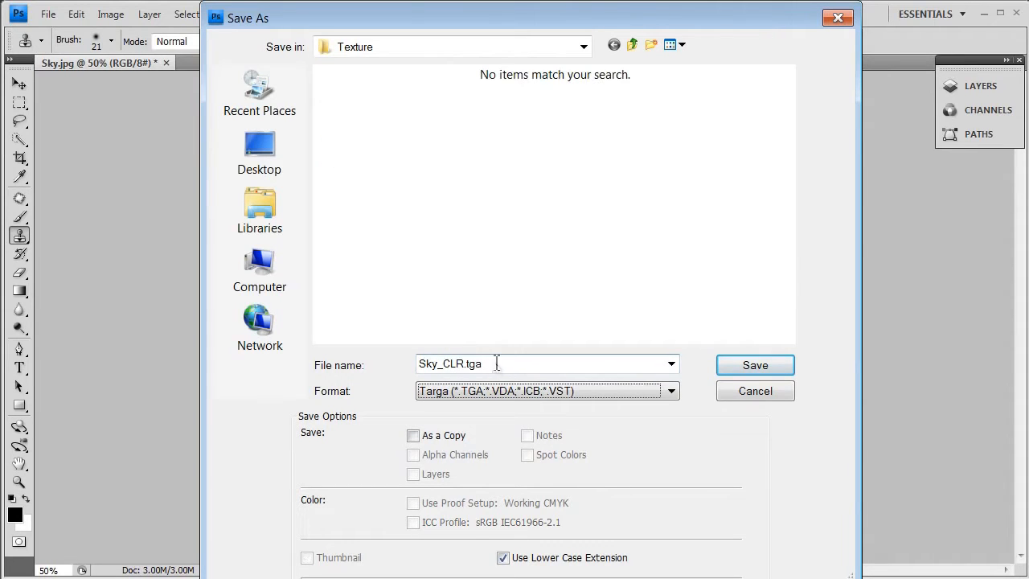
left_click(784, 366)
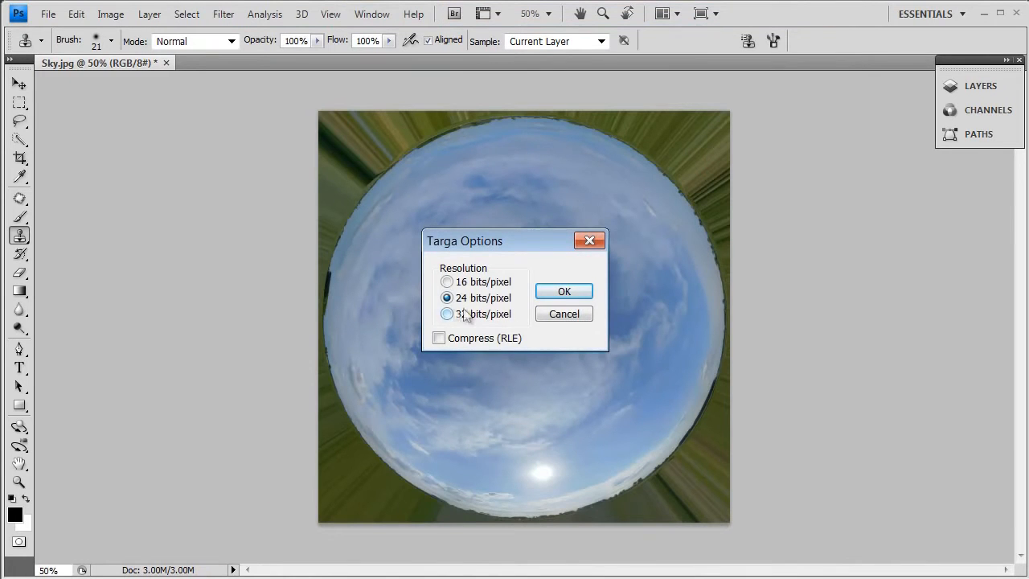
left_click(568, 292)
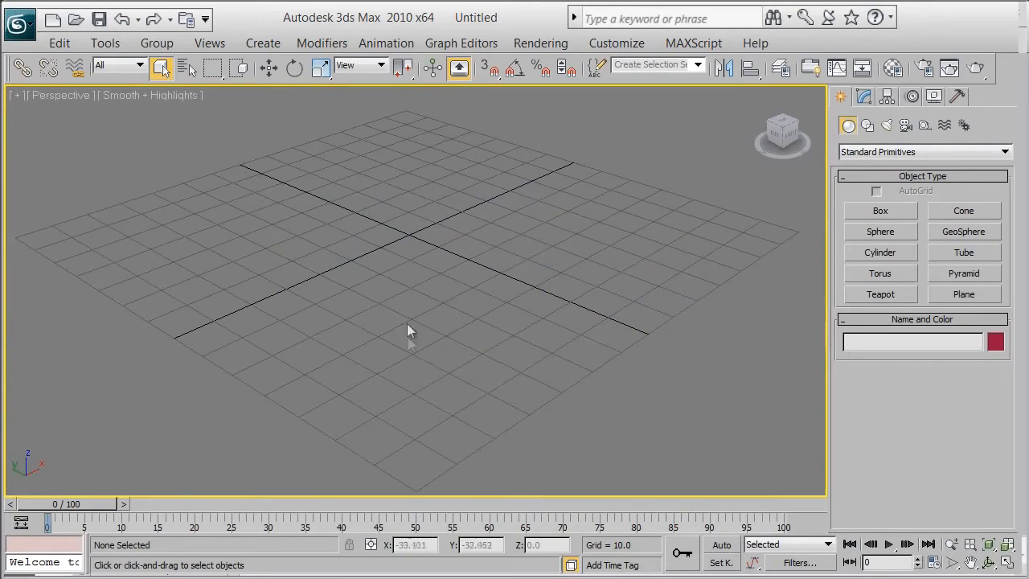
Switch to 3ds Max and create a 32-segment sphere with a radius of about 45 near the grid's centre
middle_click_drag(345, 246, 375, 234)
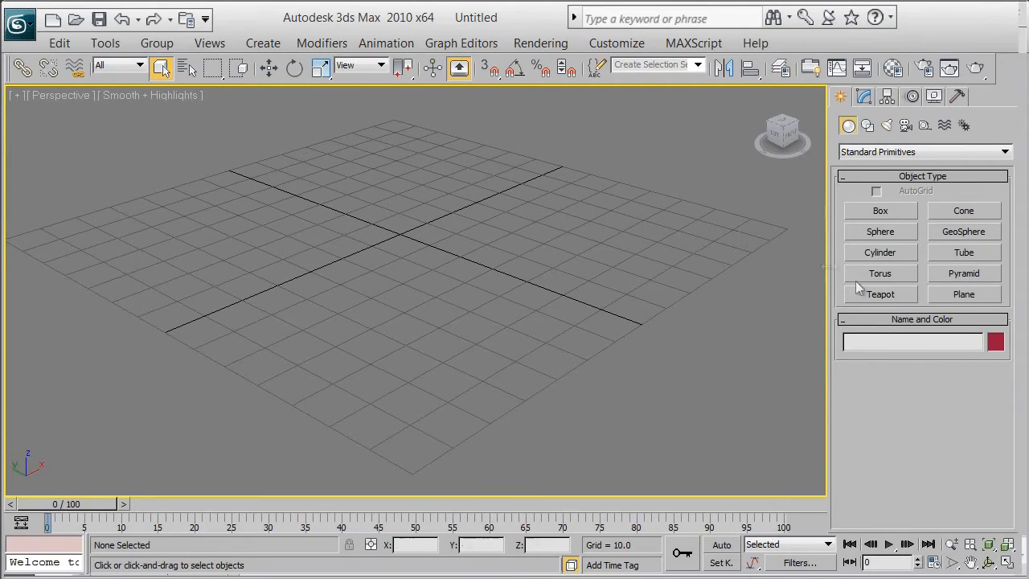
left_click(908, 233)
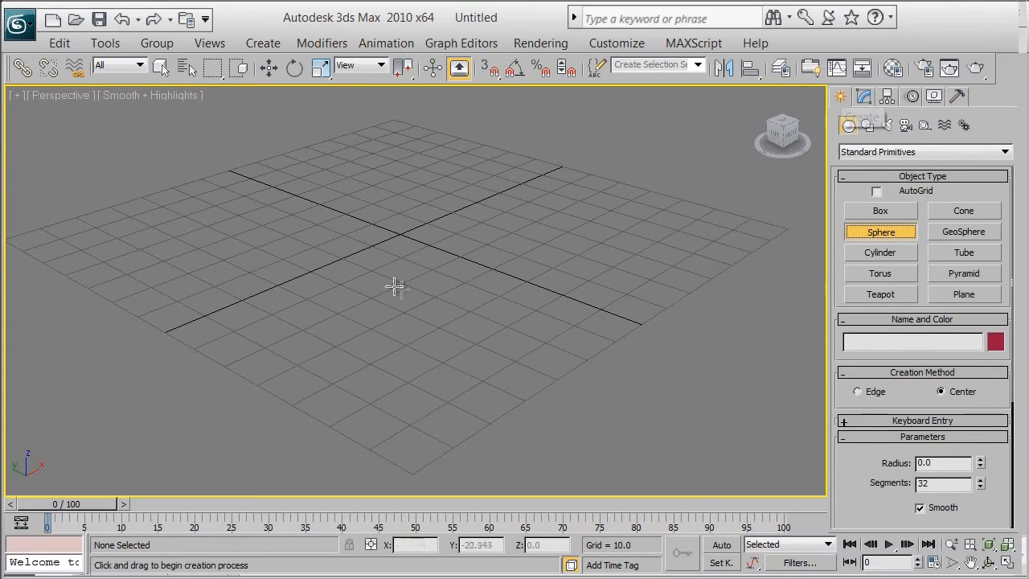
middle_click_drag(395, 285, 440, 338)
left_click_drag(429, 301, 550, 238)
middle_click_drag(211, 444, 227, 343, "alt")
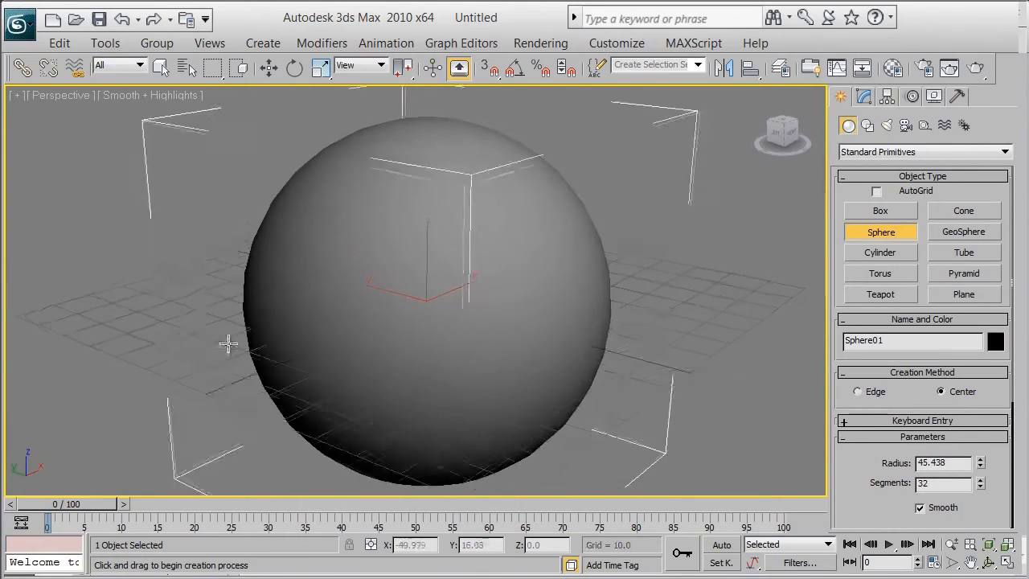
middle_click_drag(353, 269, 306, 253)
Hide the grid in the Perspective viewport and display the sphere with Edged Faces
key("g")
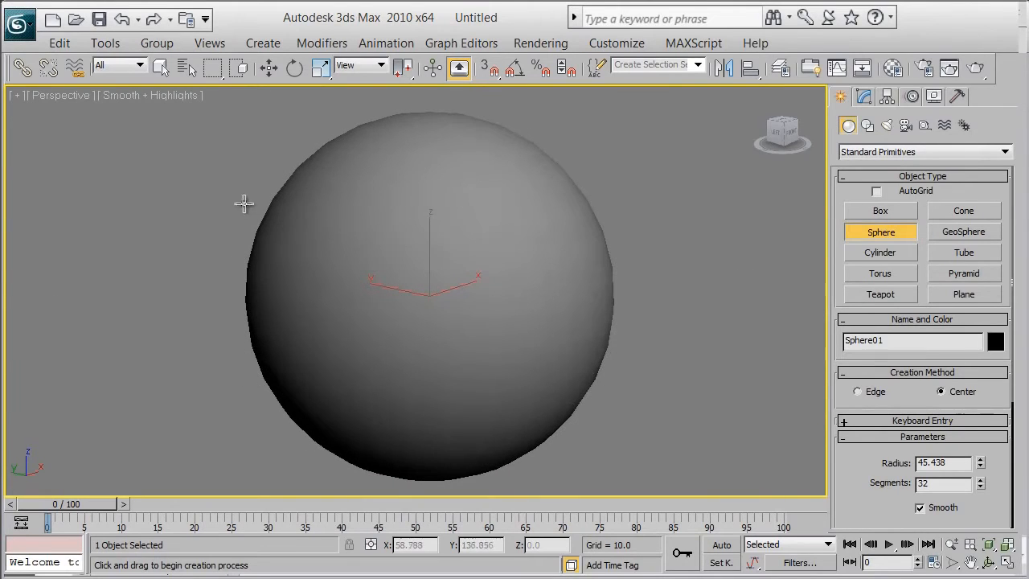
middle_click_drag(244, 204, 232, 211)
key("F4")
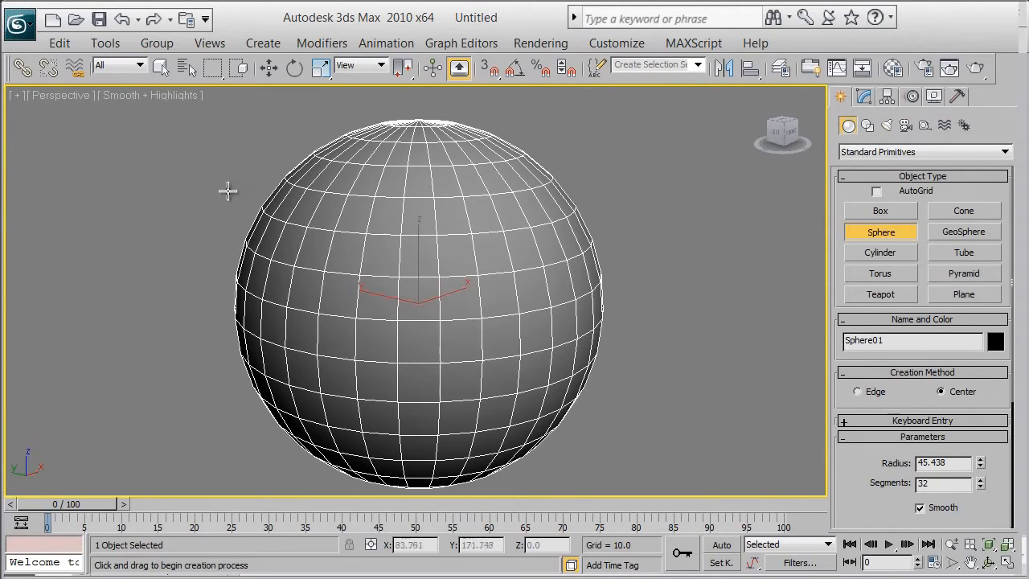
left_click(173, 95)
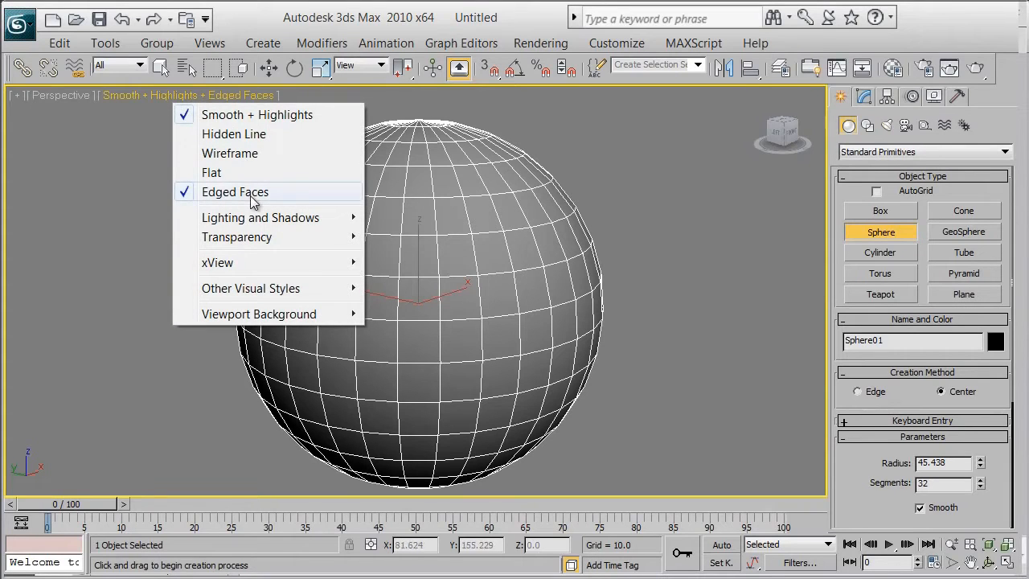
left_click(529, 21)
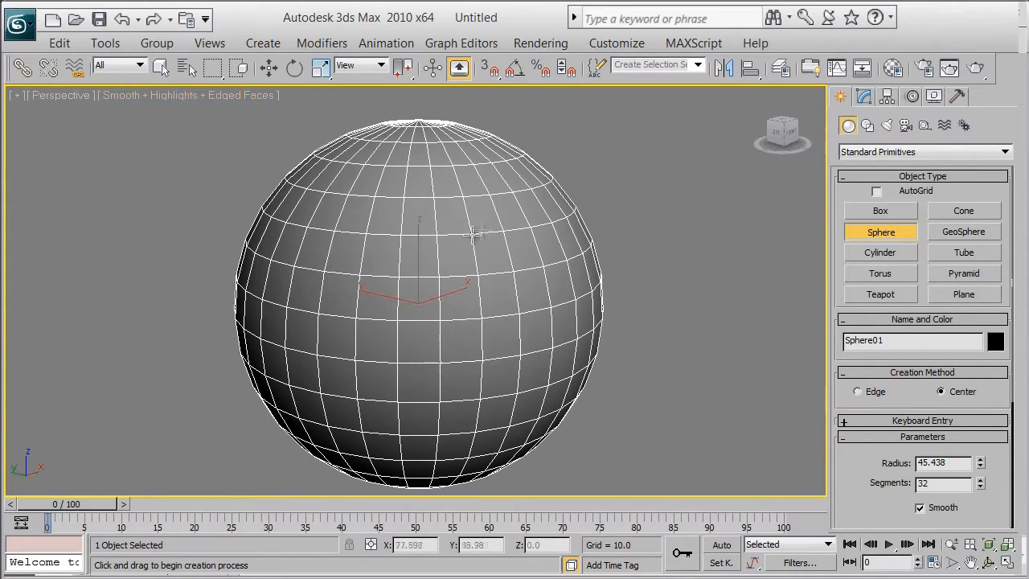
Convert the sphere to an Editable Poly and show its modification settings
mouse_move(474, 235)
middle_mouse_down("alt")
mouse_move(458, 206)
mouse_move(487, 206)
middle_mouse_up("alt")
middle_click_drag(515, 248, 483, 224, "alt")
left_click(862, 95)
right_click(523, 237)
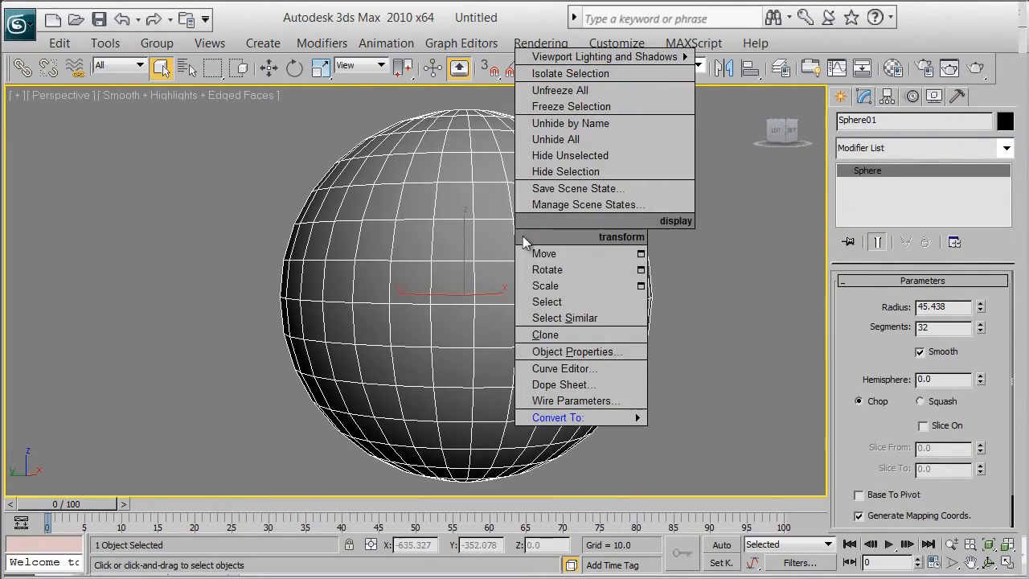
mouse_move(603, 417)
left_click(706, 433)
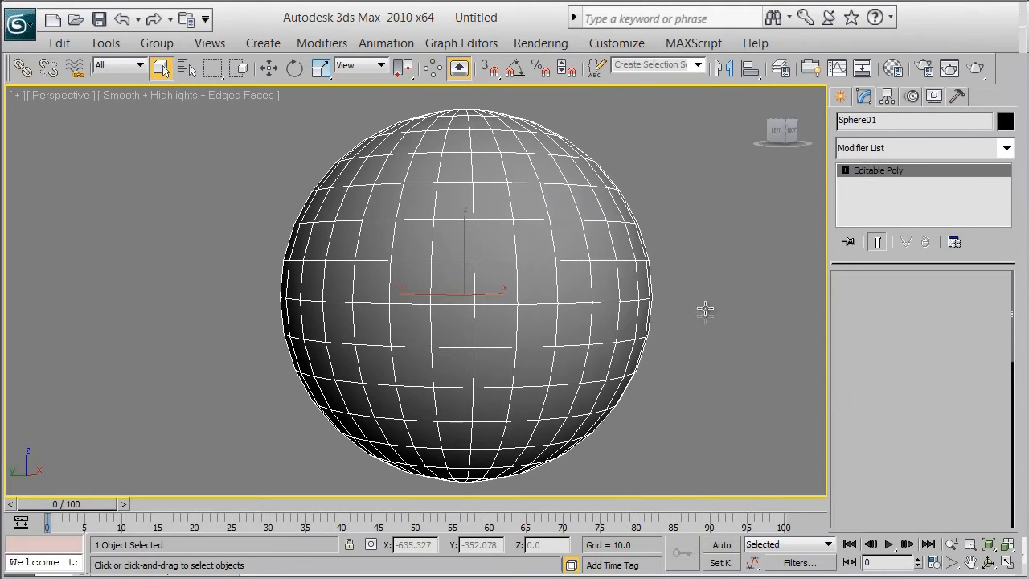
middle_click_drag(705, 305, 661, 300)
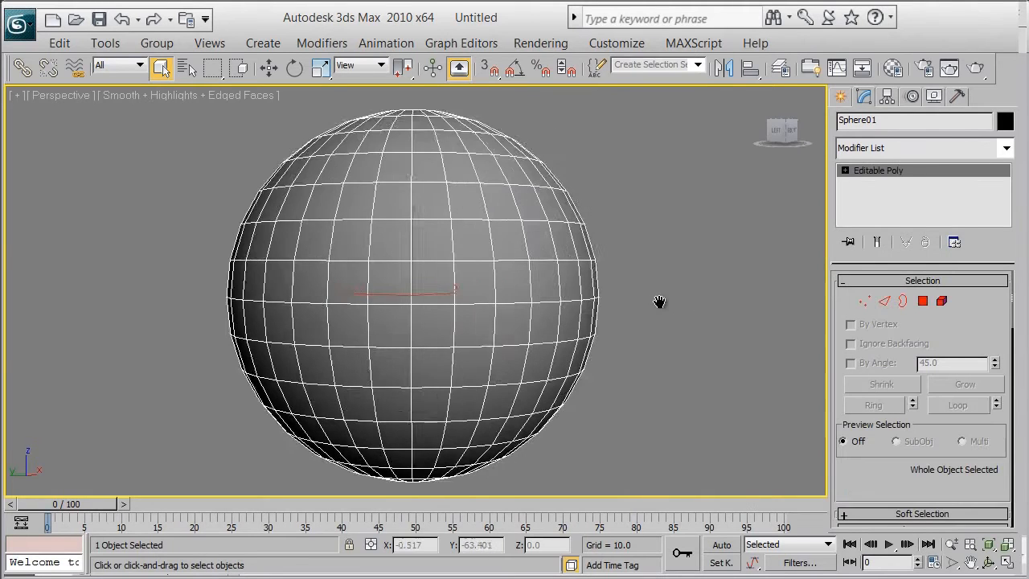
Delete the lower half of the sphere's polygons to leave an open dome, and leave polygon selection mode
left_click(923, 301)
middle_click_drag(249, 290, 283, 272)
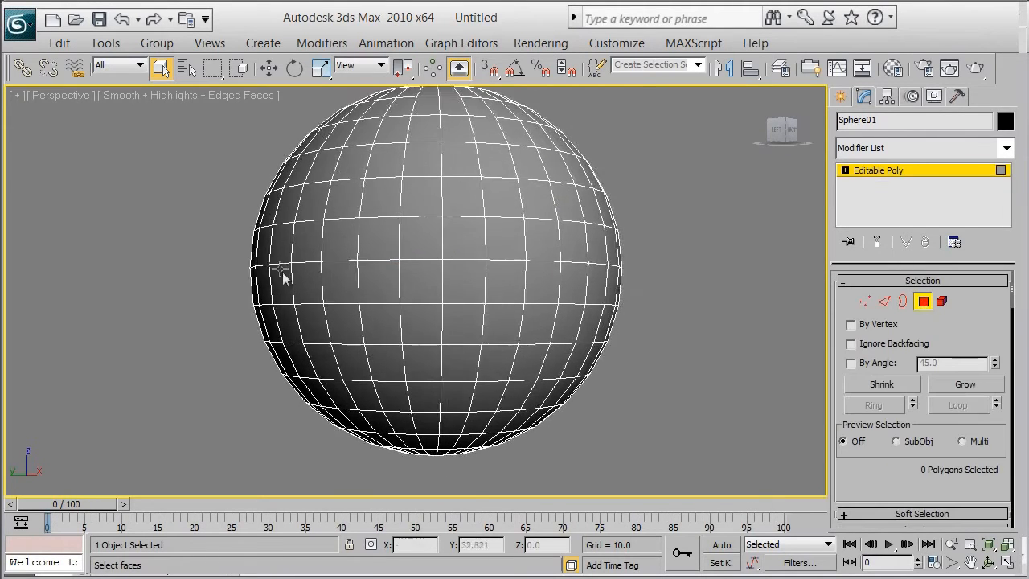
scroll(282, 272, "down", 3)
left_click_drag(282, 291, 680, 479)
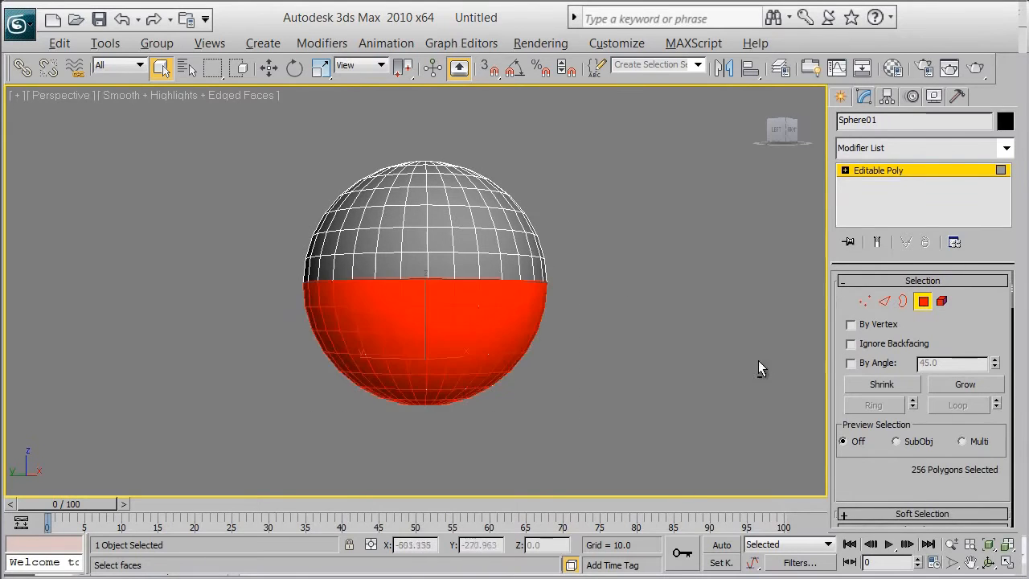
middle_click_drag(758, 361, 645, 366, "alt")
key("Delete")
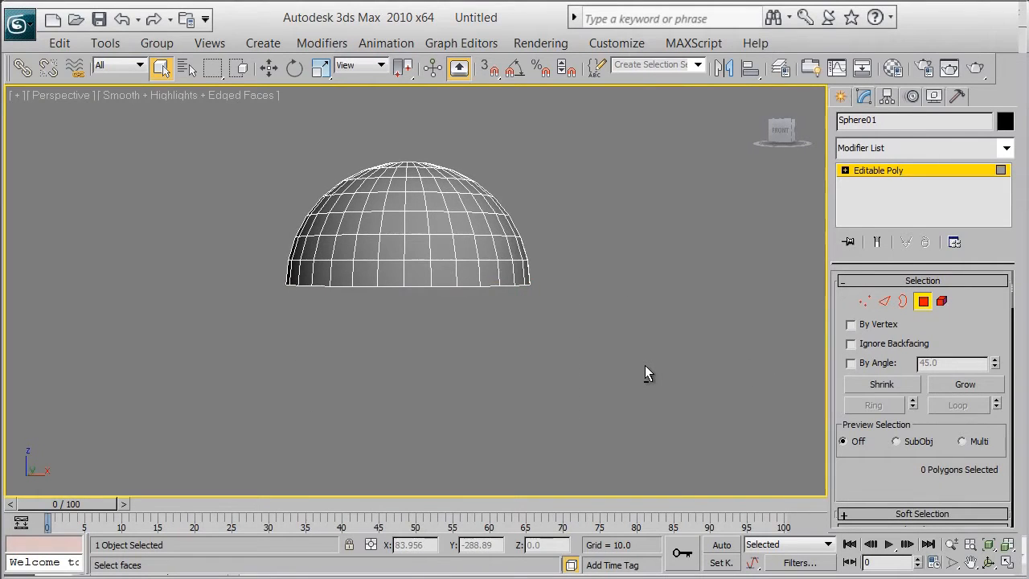
middle_click_drag(485, 273, 517, 336)
middle_click_drag(494, 289, 455, 326, "alt")
scroll(513, 332, "up", 3)
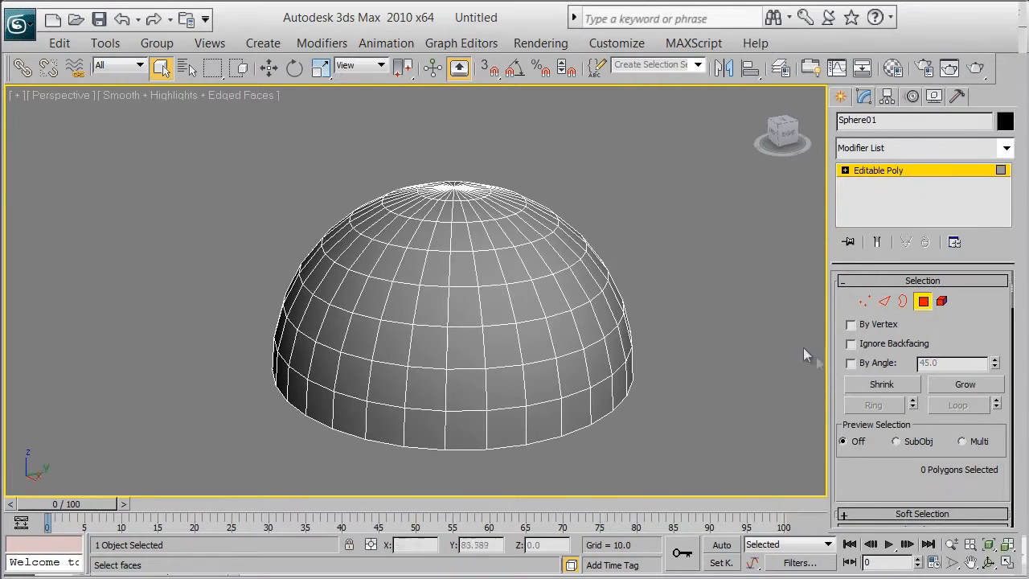
left_click(923, 302)
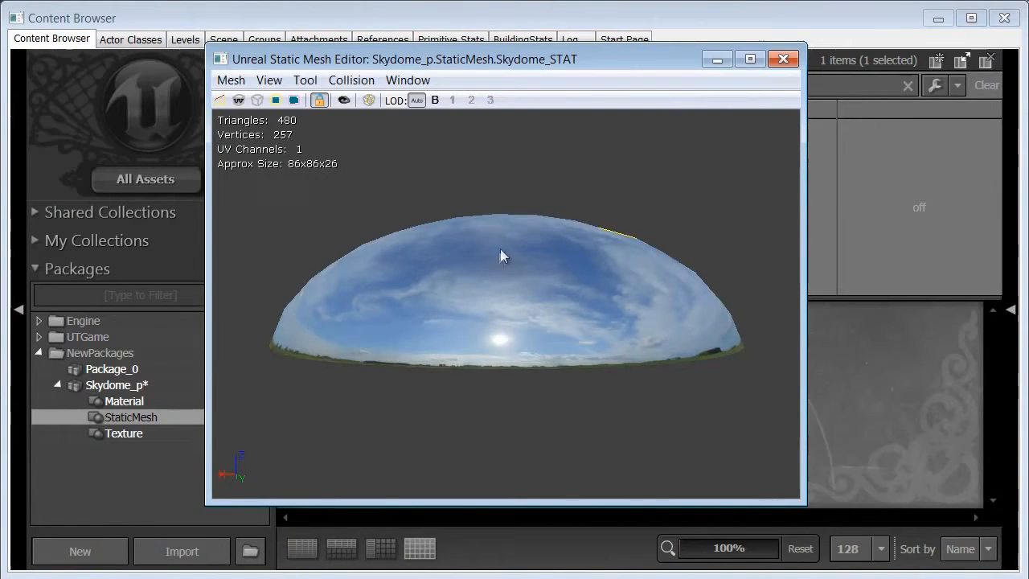
Switch to the Unreal Static Mesh Editor and examine the finished Skydome_STAT mesh for its flattened shape, horizon and interior sky
left_click_drag(484, 283, 540, 367)
scroll(485, 291, "down", 3)
left_click_drag(488, 286, 477, 188)
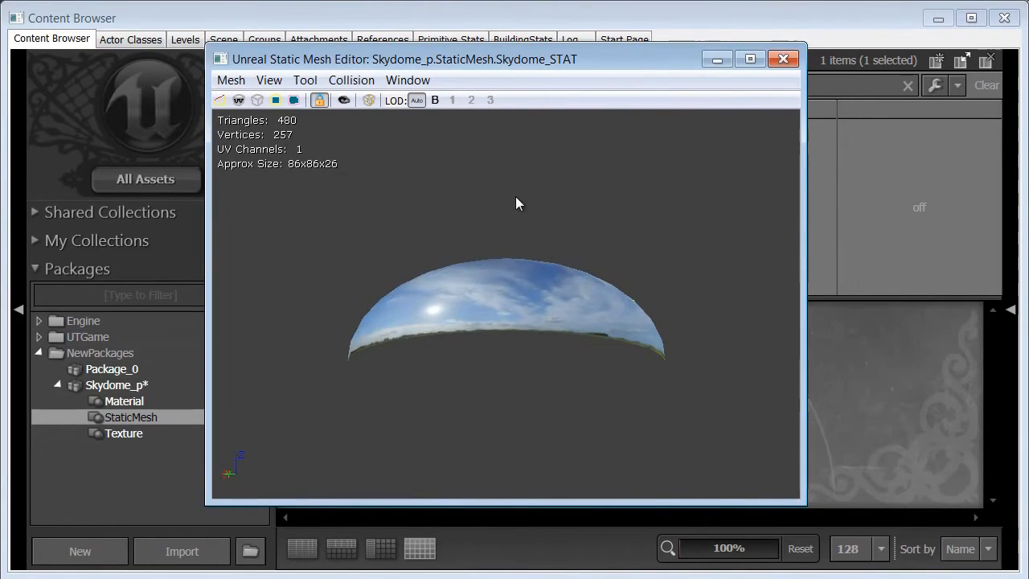
scroll(477, 278, "up", 6)
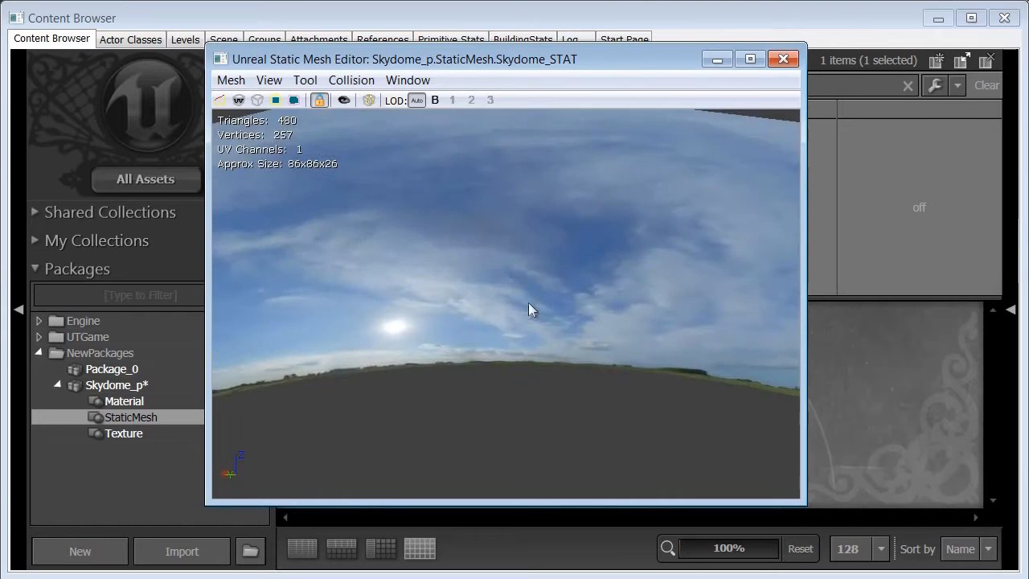
left_click_drag(529, 304, 613, 355)
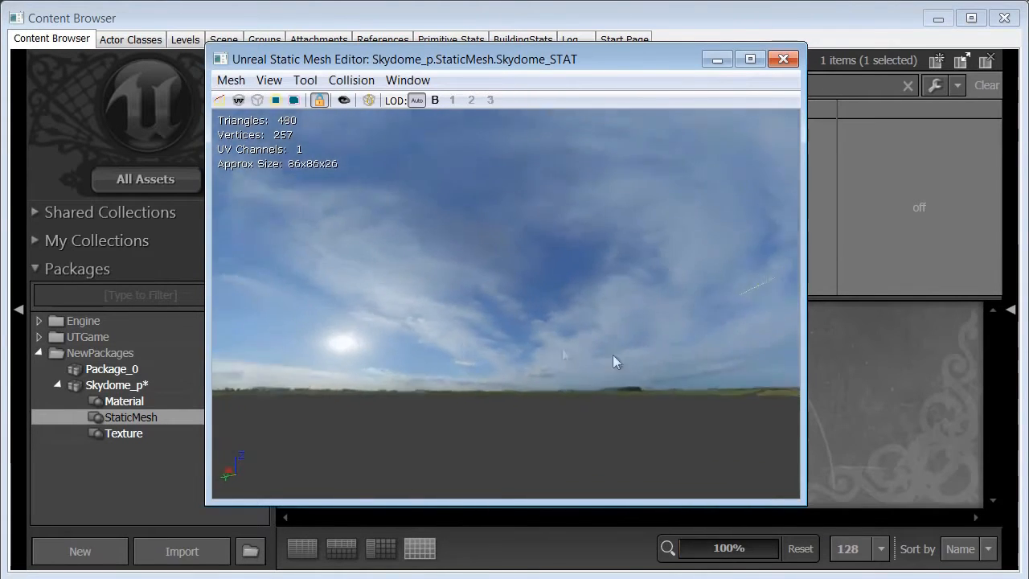
right_click_drag(613, 354, 530, 344)
left_click_drag(530, 345, 618, 309)
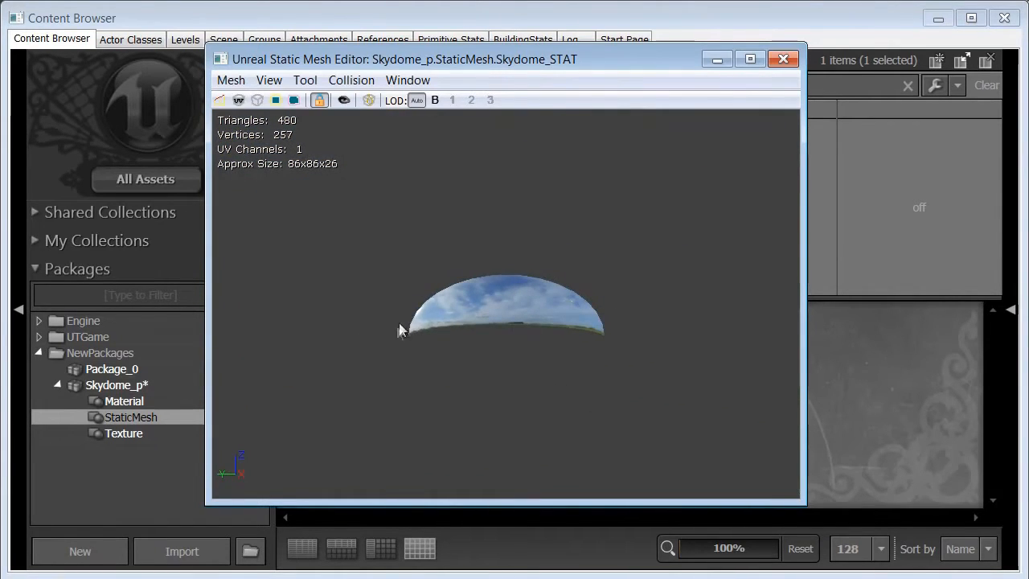
left_click_drag(411, 313, 476, 287)
right_click_drag(476, 287, 479, 274)
left_click_drag(479, 274, 435, 338)
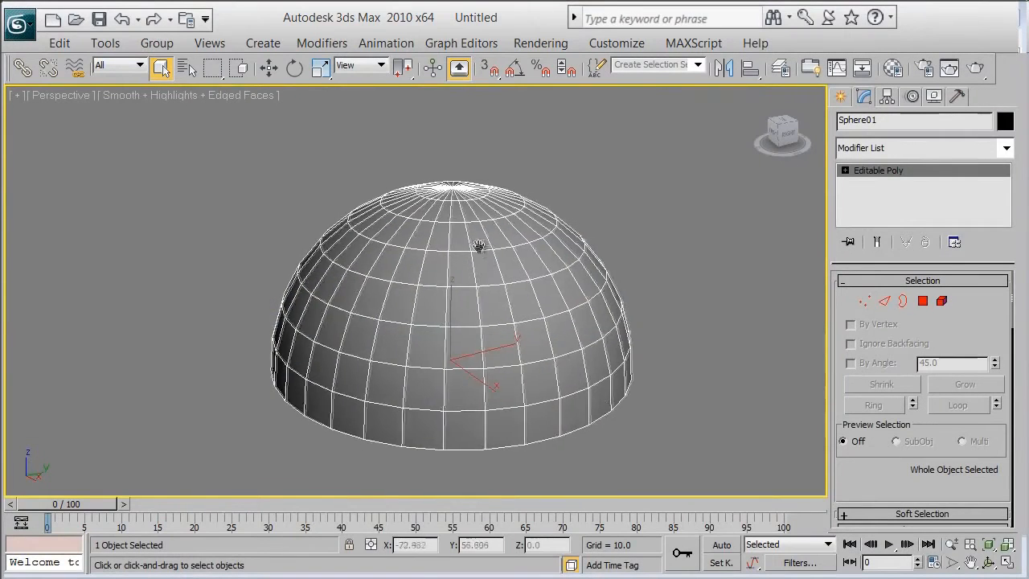
Back in 3ds Max, flatten the dome with non-uniform scale to about 70% along Z and check the value in the Scale Transform Type-In
middle_click_drag(441, 220, 435, 200, "alt")
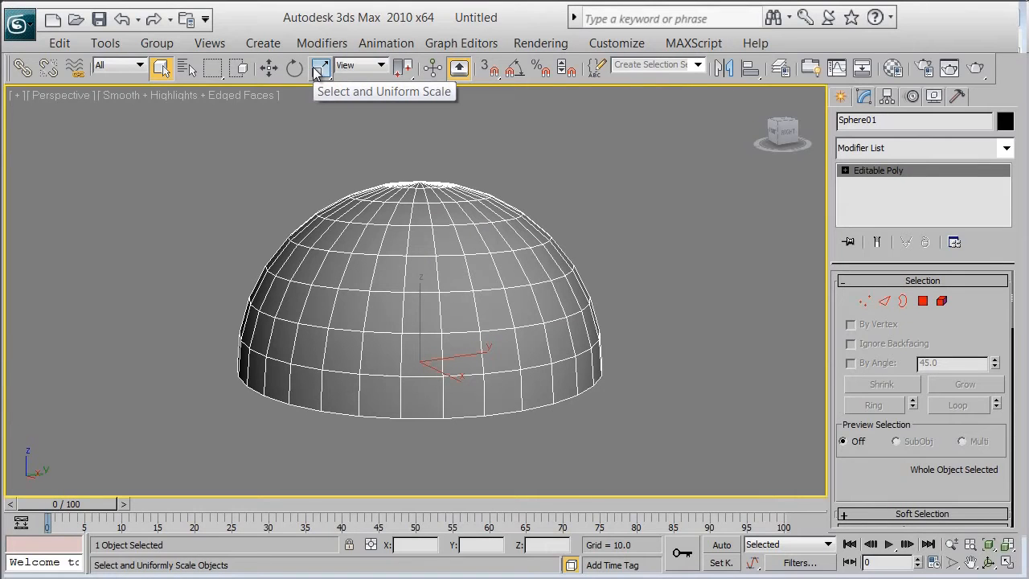
left_click(319, 69)
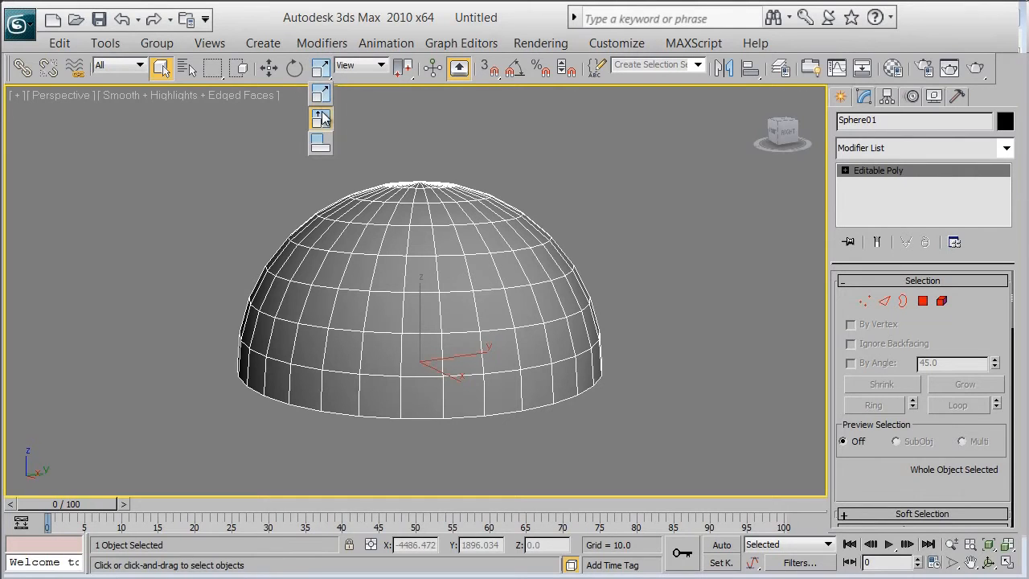
left_click(321, 118)
middle_click_drag(323, 192, 276, 186, "alt")
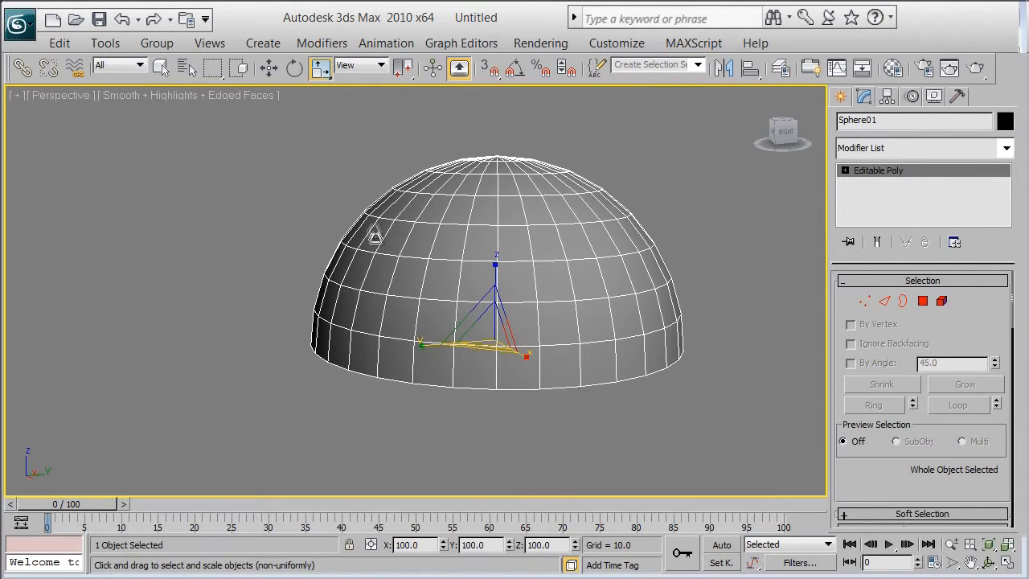
middle_click_drag(428, 201, 379, 196)
left_click_drag(441, 263, 445, 284)
middle_click_drag(411, 183, 411, 196)
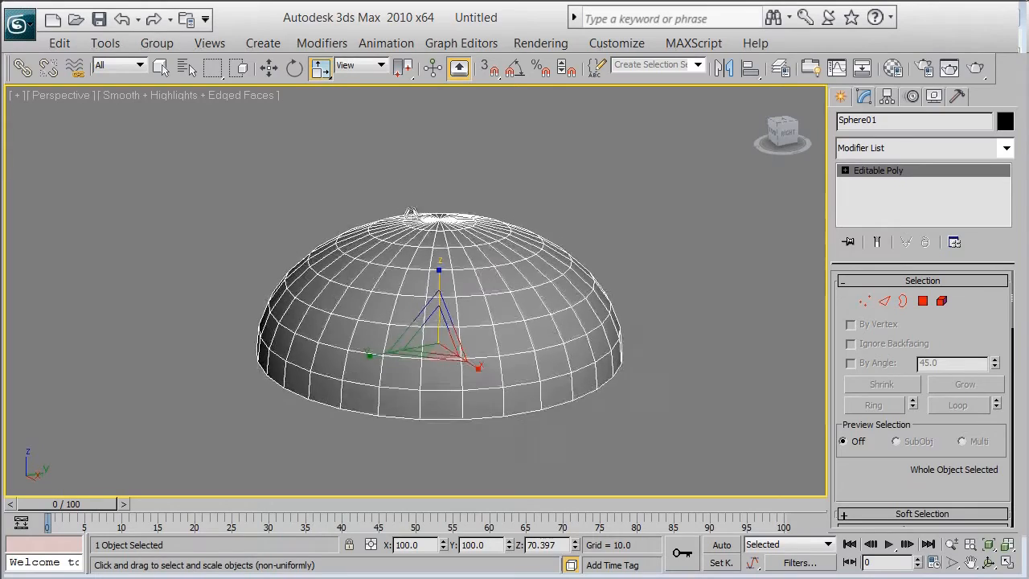
scroll(391, 230, "up", 5)
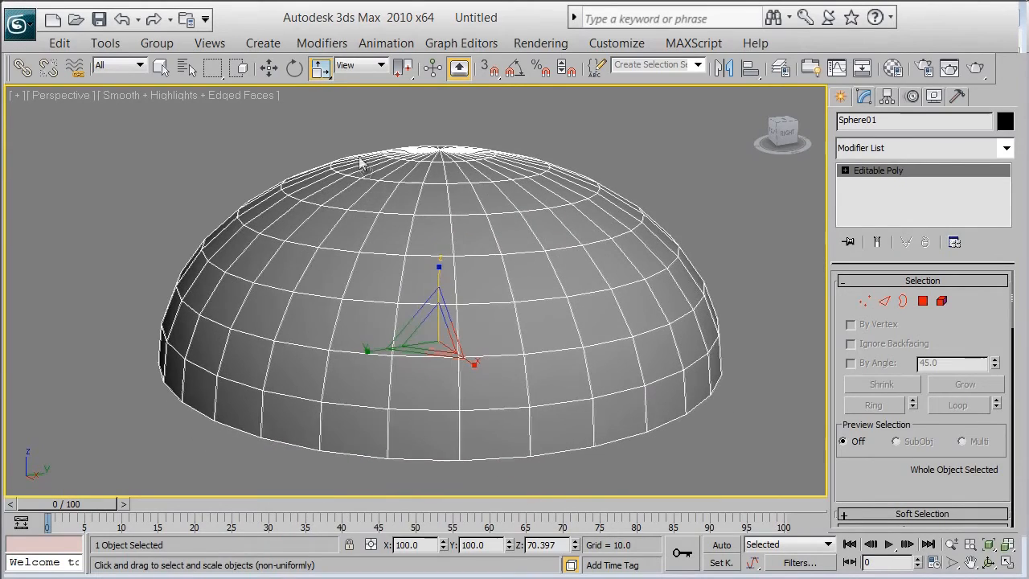
right_click(319, 69)
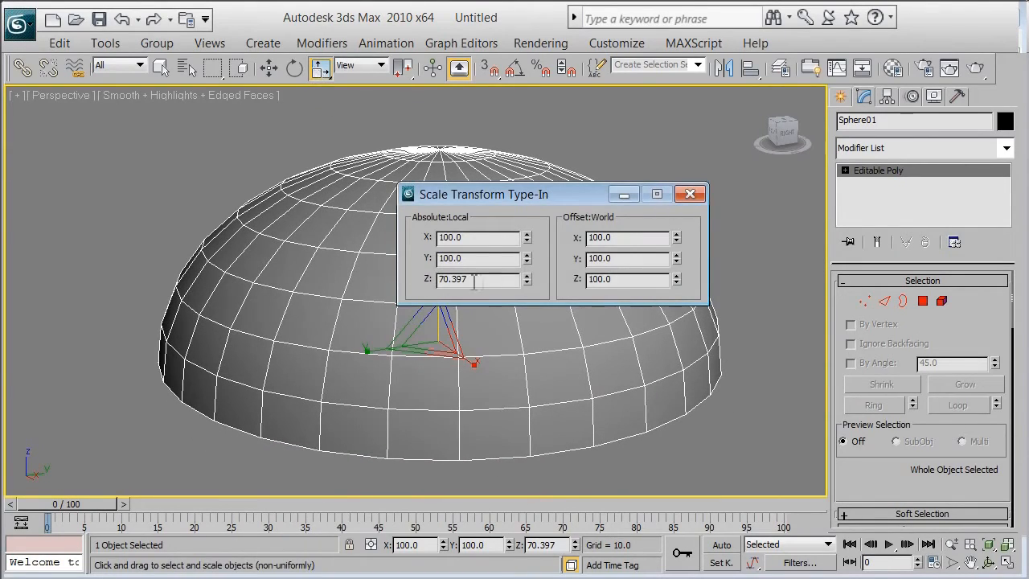
left_click(689, 194)
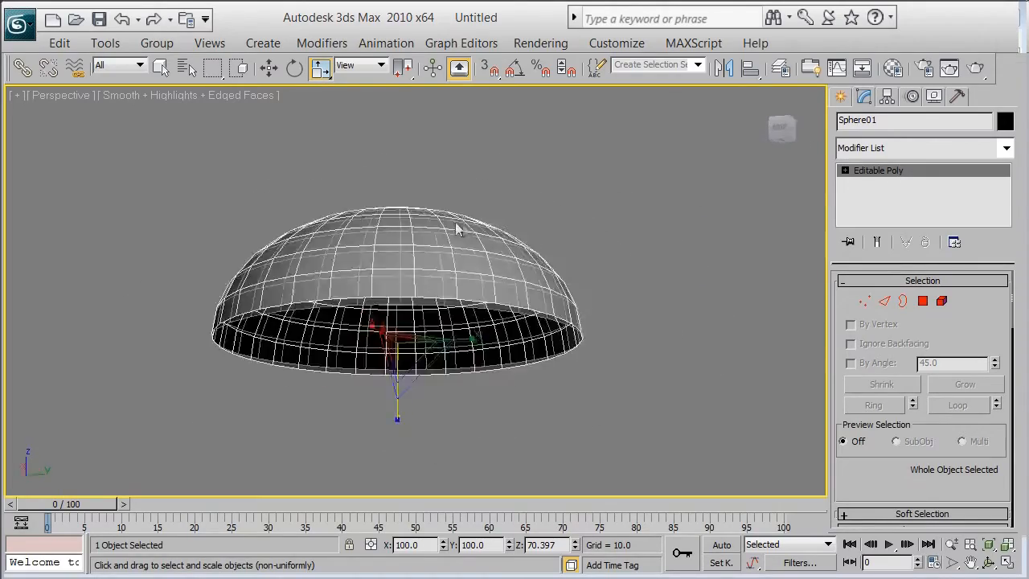
Open the Material Editor and assign the first material, 01 - Default, to the dome
middle_click_drag(611, 240, 713, 224, "alt")
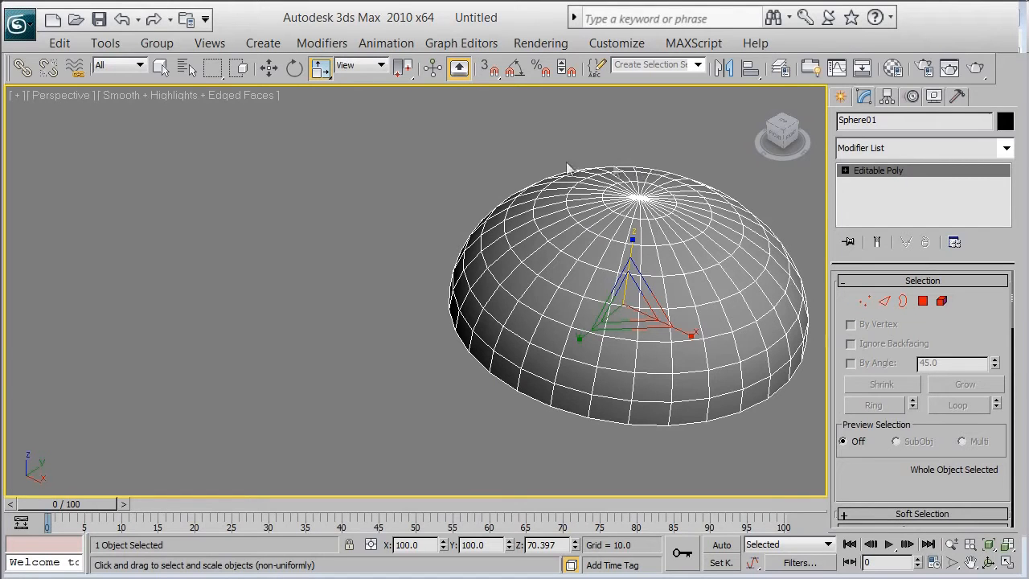
middle_click_drag(498, 145, 480, 163)
key("m")
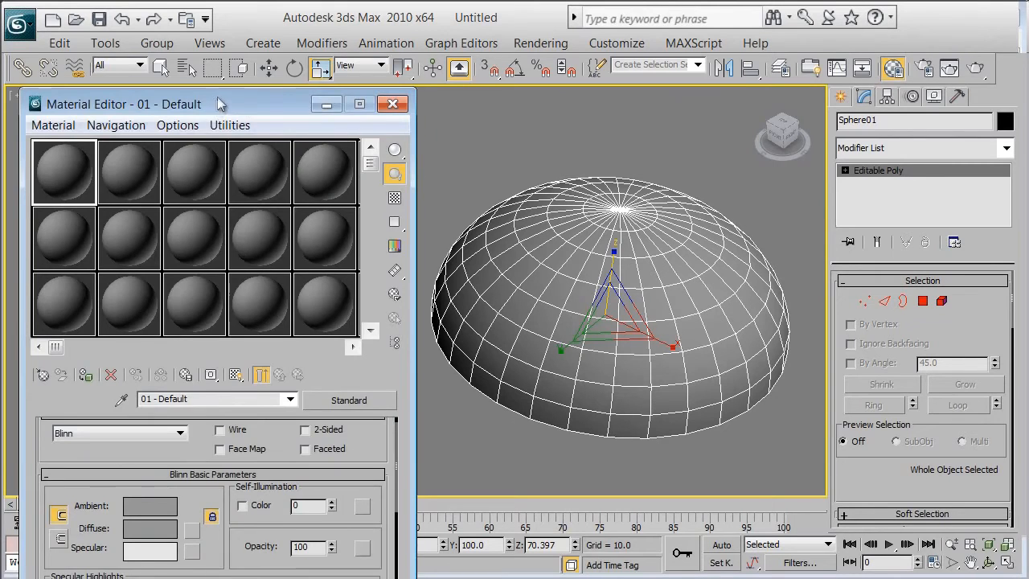
left_click_drag(220, 103, 225, 73)
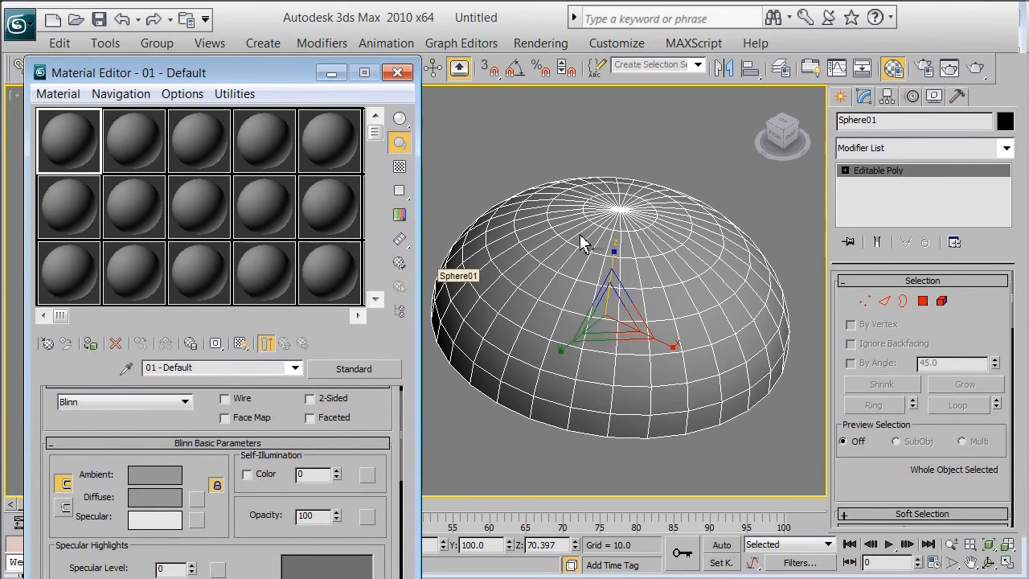
left_click_drag(69, 141, 580, 234)
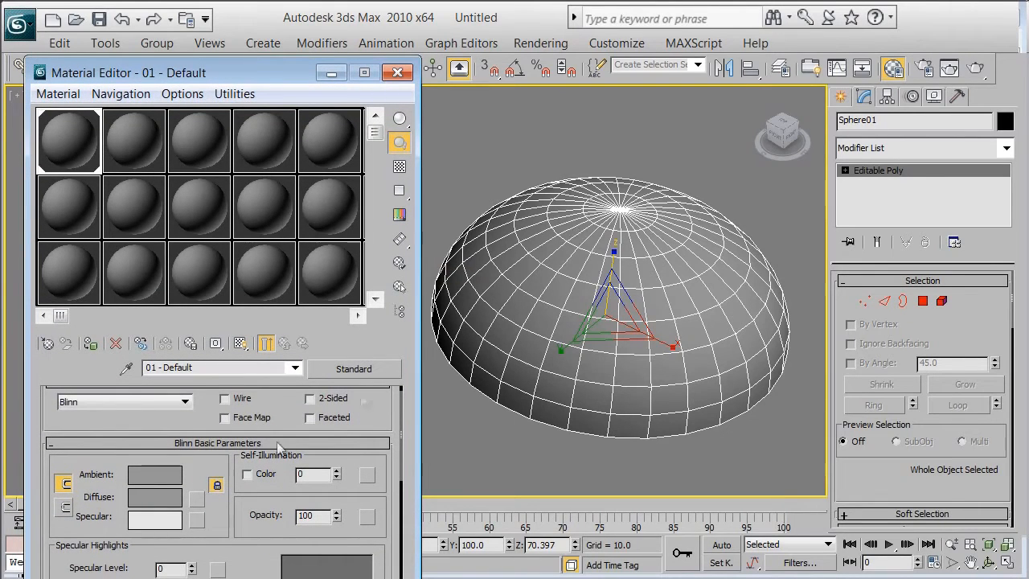
Load Sky_CLR from the Texture folder as a Bitmap in the material's Diffuse slot and return to the parent material
scroll(204, 469, "down", 2)
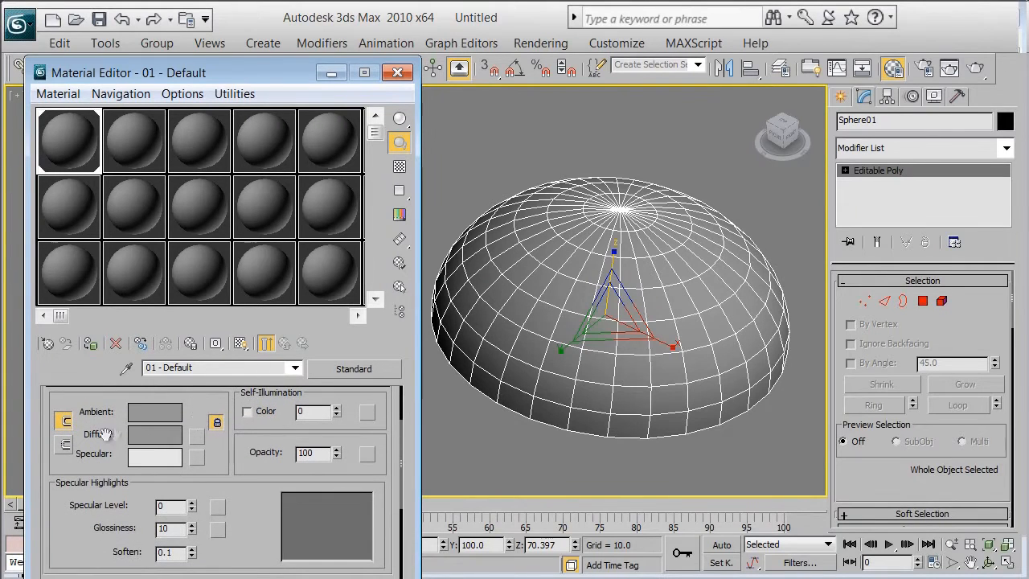
left_click(196, 435)
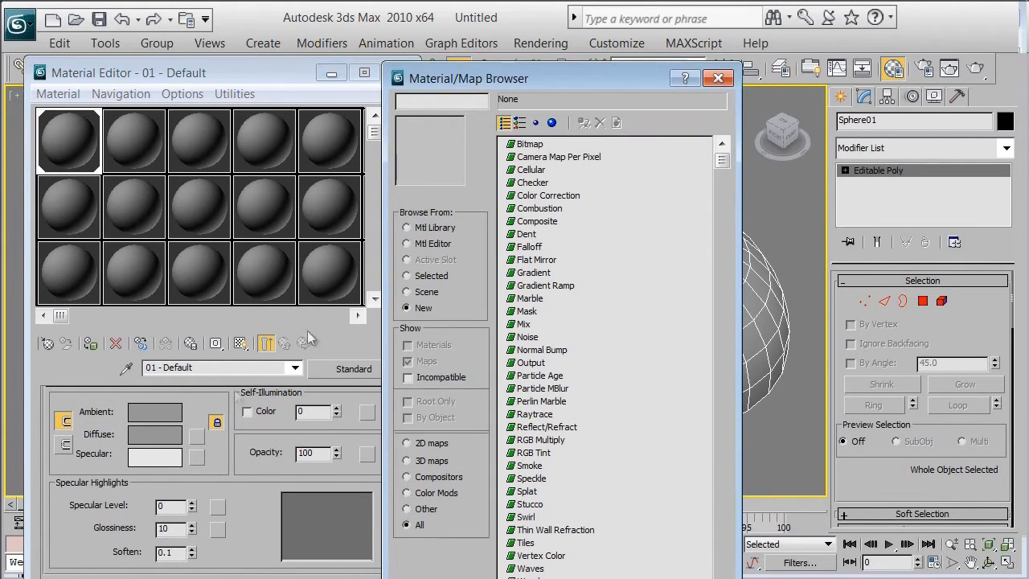
double_click(531, 144)
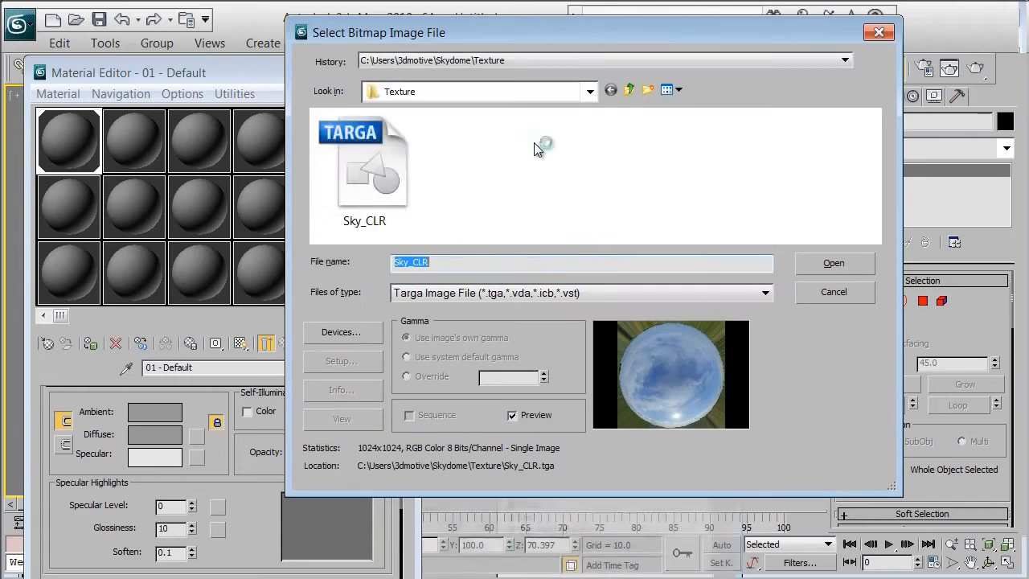
left_click(379, 166)
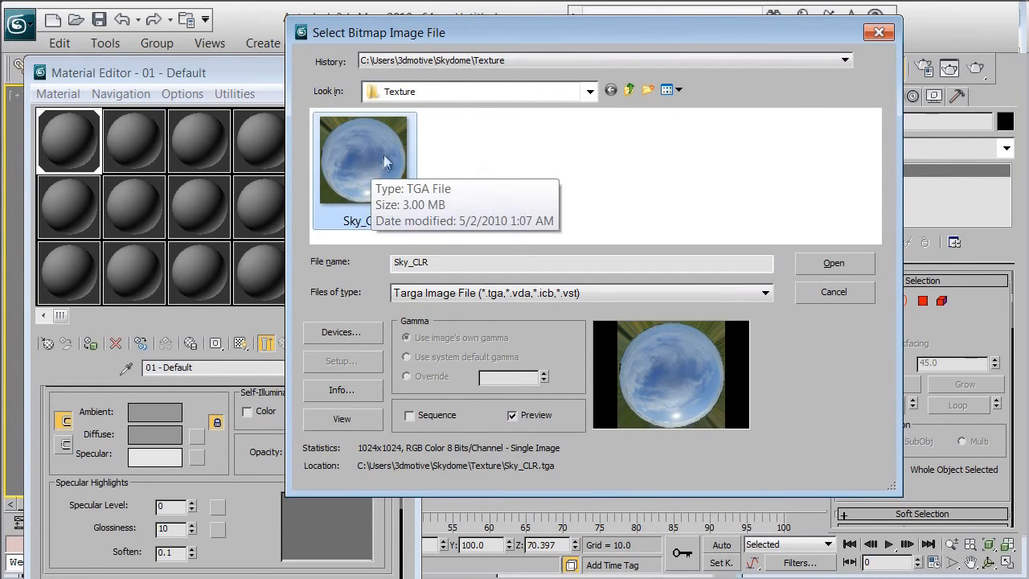
left_click(861, 269)
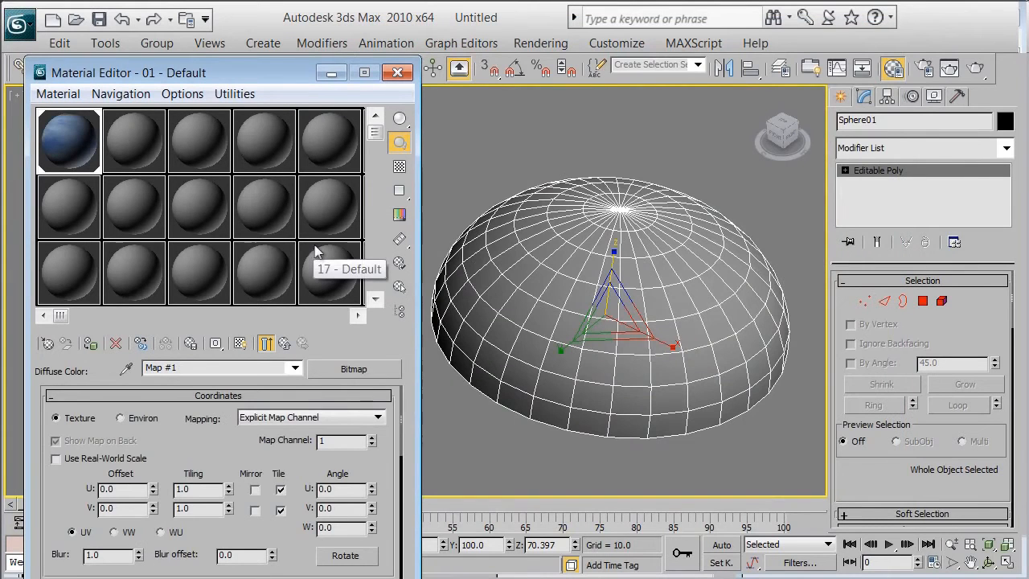
left_click(286, 344)
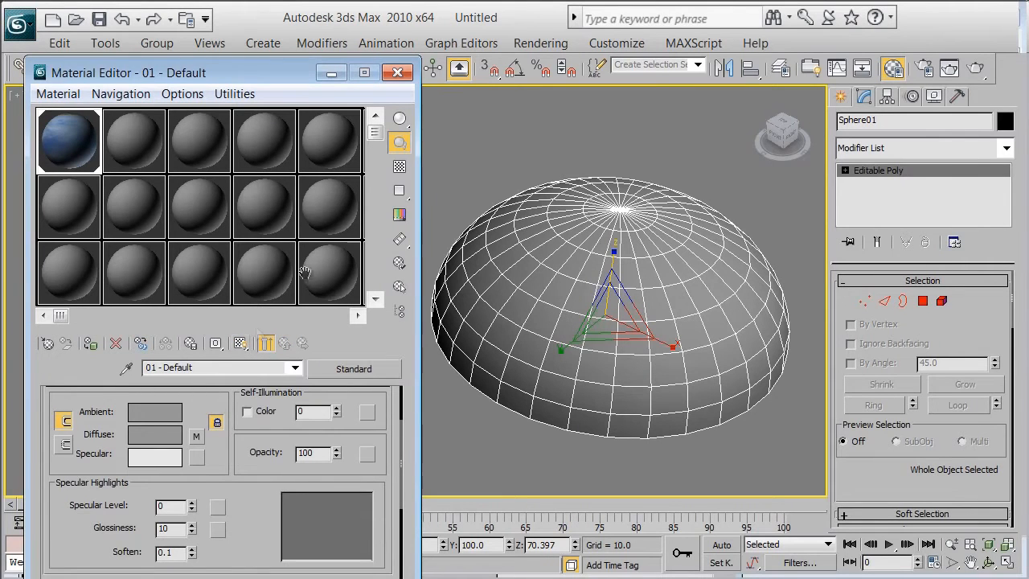
Show the material's sky map on the dome in the viewport and close the Material Editor
middle_click_drag(603, 194, 572, 213)
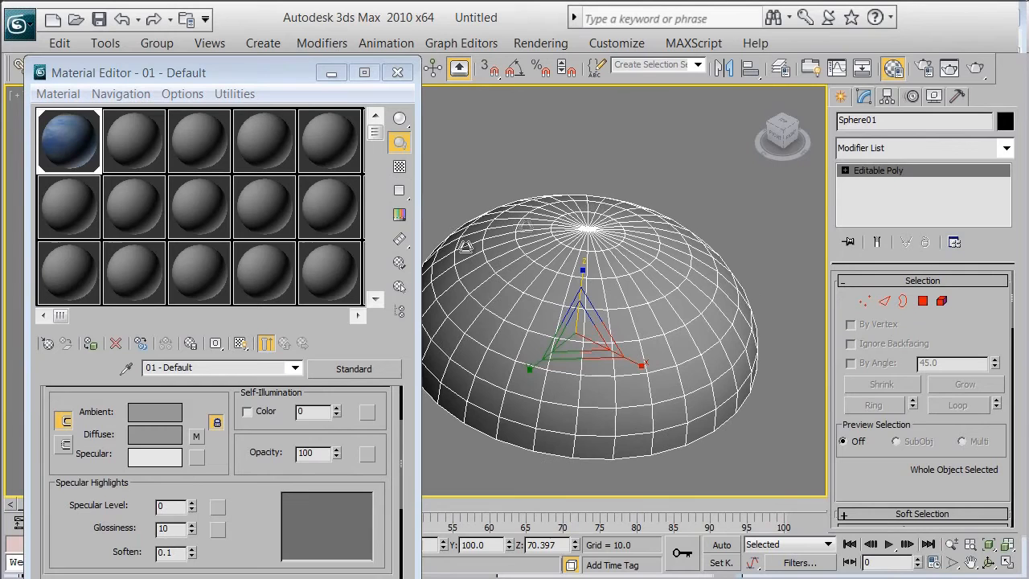
left_click(240, 344)
middle_click_drag(495, 198, 531, 189)
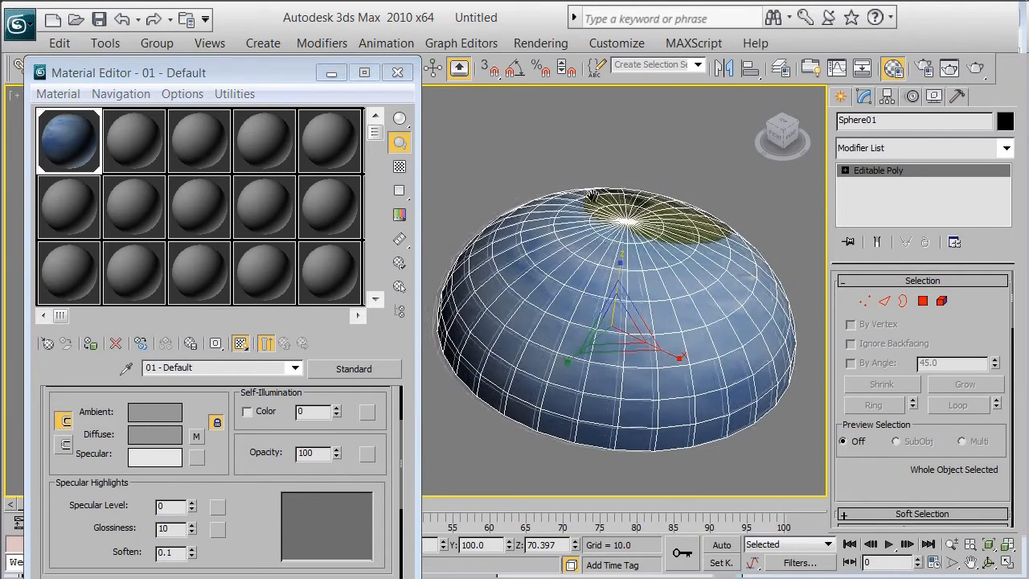
left_click(399, 74)
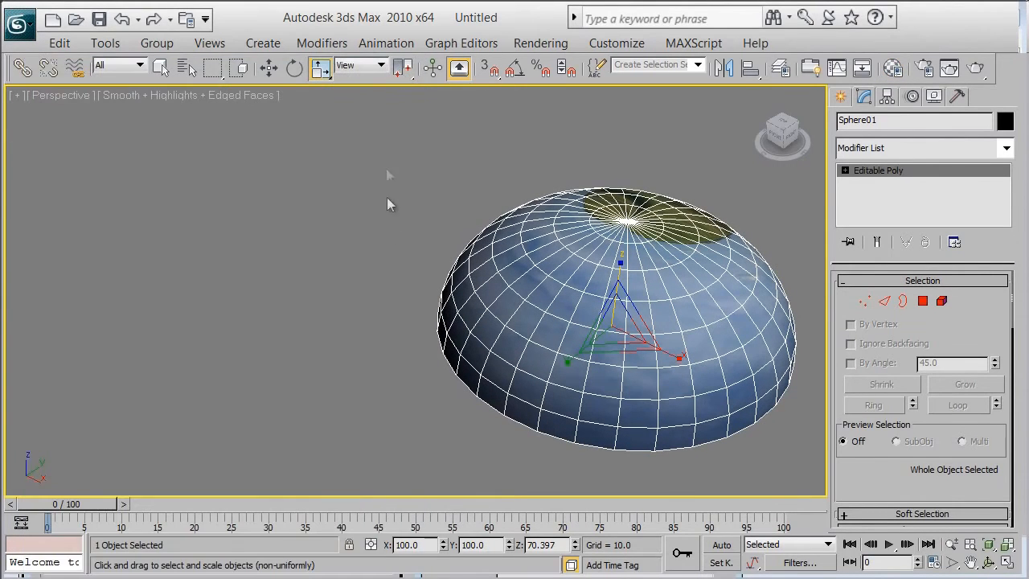
middle_click_drag(391, 172, 417, 180)
middle_click_drag(361, 284, 452, 281)
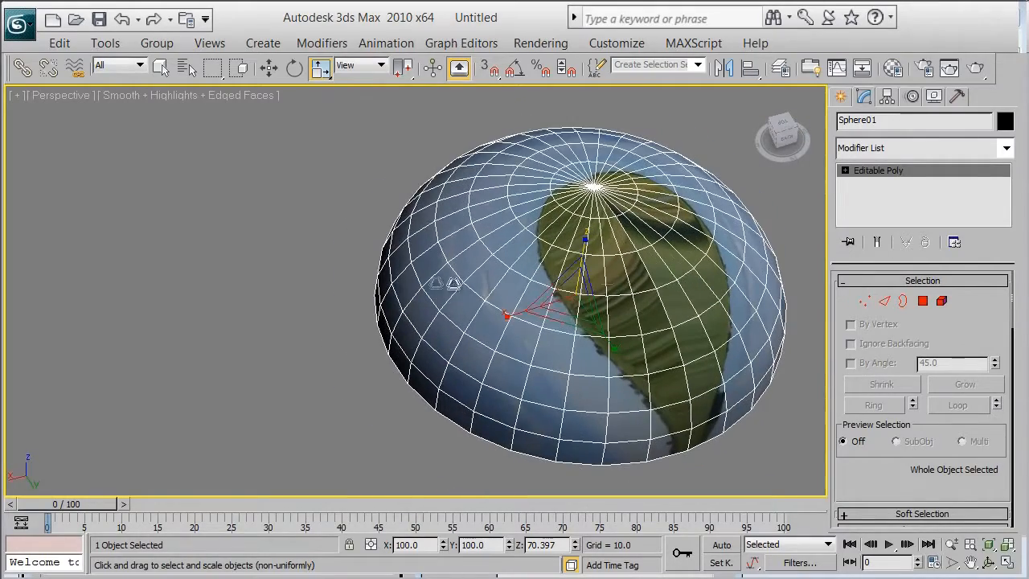
Add an Unwrap UVW modifier to the dome on top of the Editable Poly
left_click(1009, 151)
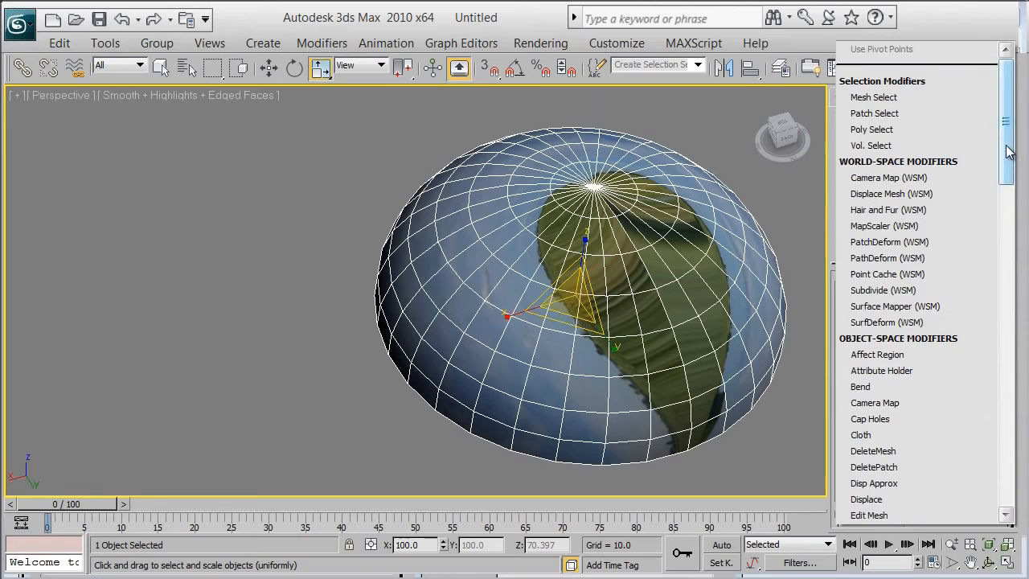
left_click_drag(1015, 120, 1017, 473)
left_click(944, 356)
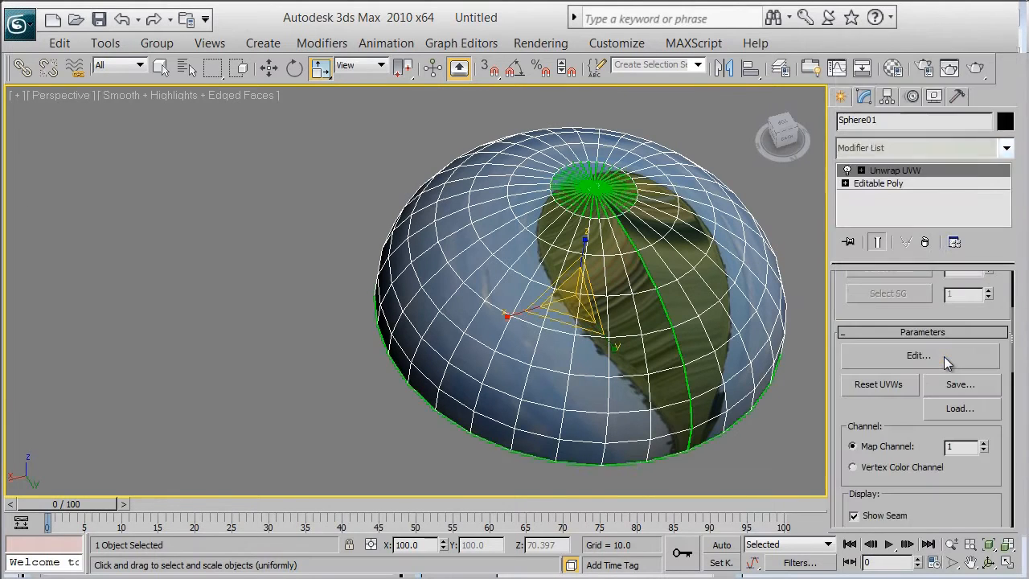
middle_click_drag(671, 255, 631, 236)
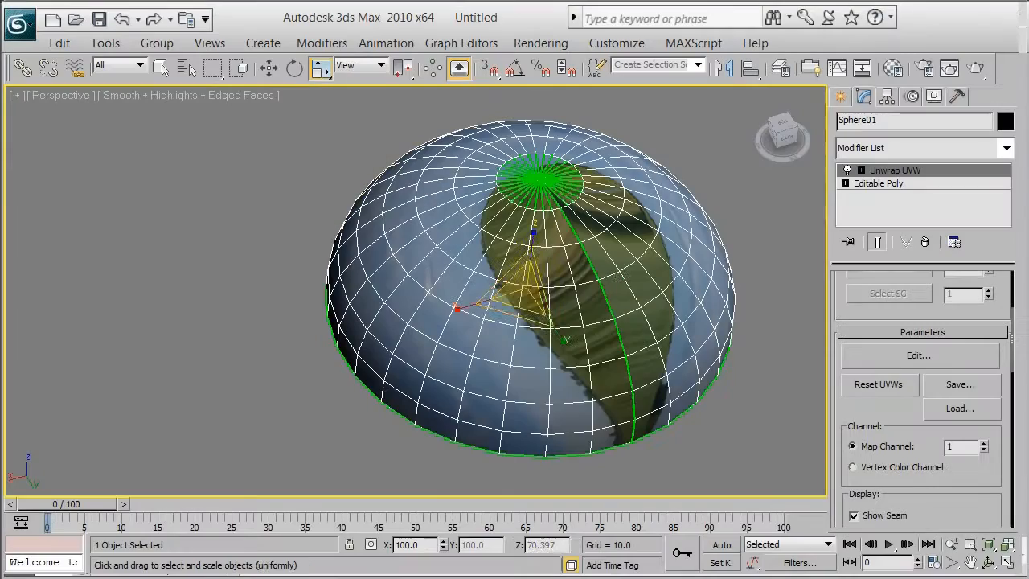
middle_click_drag(687, 243, 728, 236, "alt")
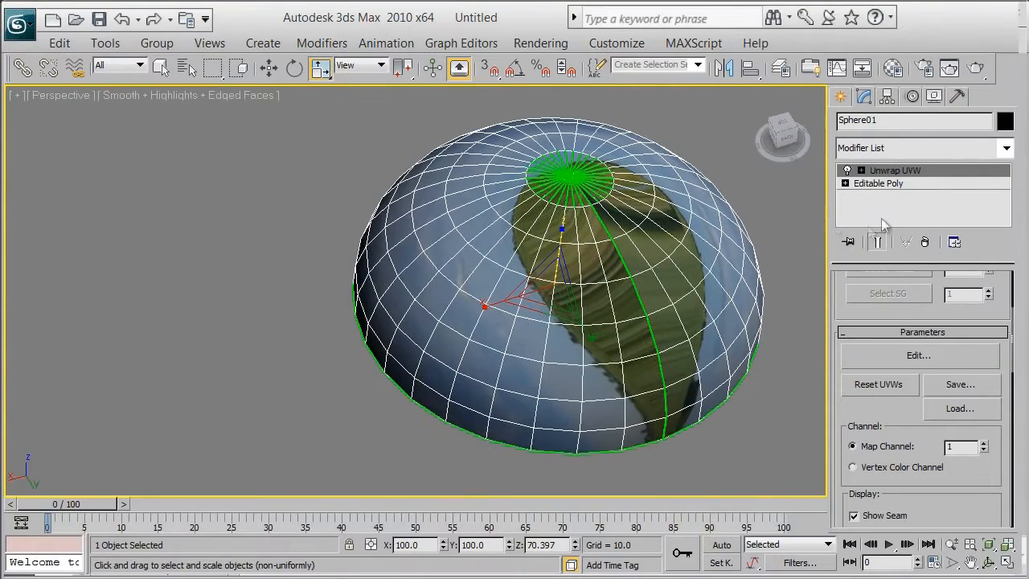
Enter the Face level of the dome's Unwrap UVW modifier and select all of its faces
left_click(861, 171)
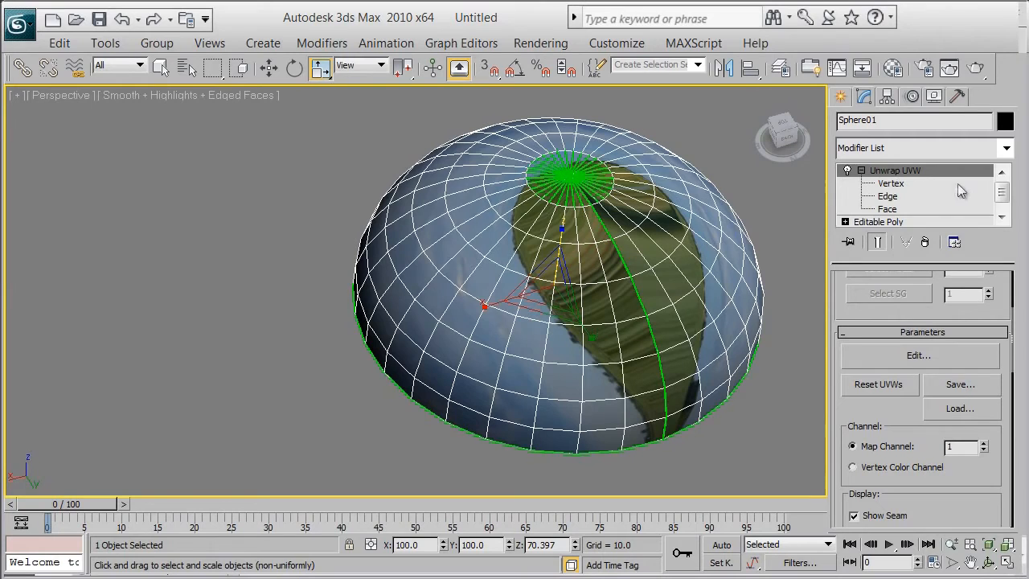
scroll(931, 206, "down", 1)
scroll(907, 195, "up", 1)
left_click(907, 206)
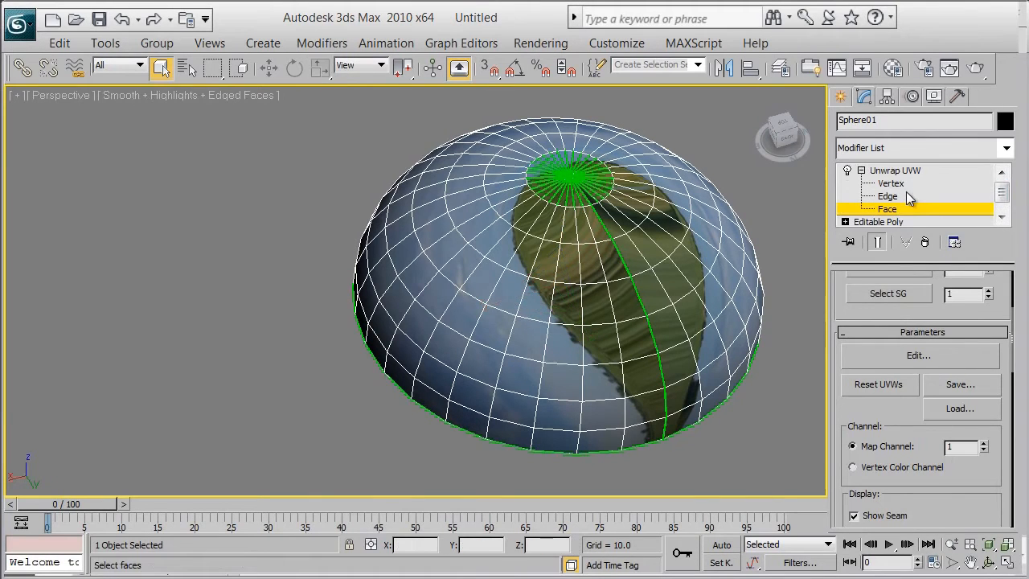
middle_click_drag(655, 220, 626, 229)
key("ctrl+a")
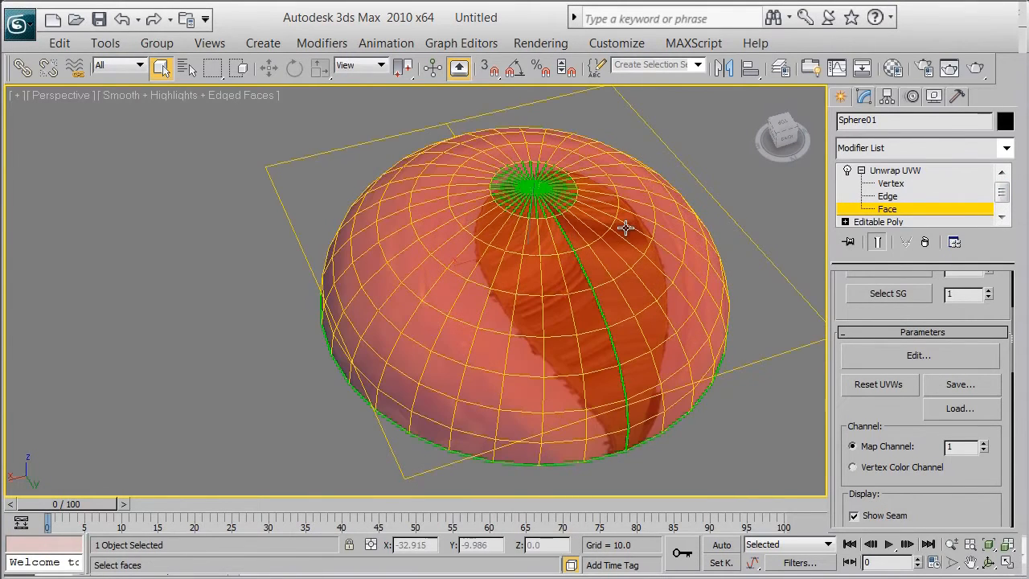
Align the mapping to Z, apply a Quick Planar Map to the selected faces, and leave the Face level
left_click_drag(975, 479, 975, 320)
middle_click_drag(637, 275, 589, 277, "alt")
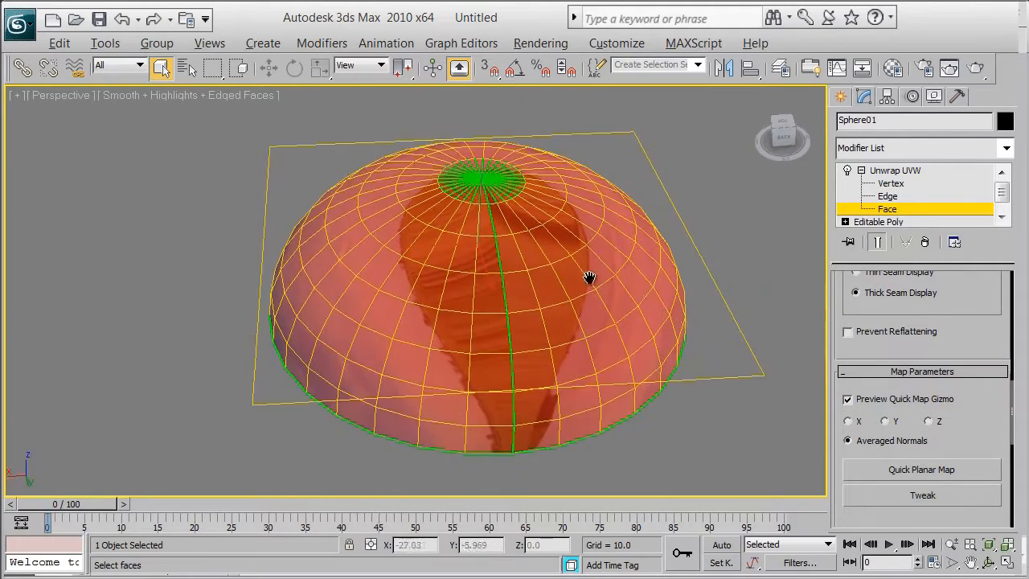
left_click(929, 421)
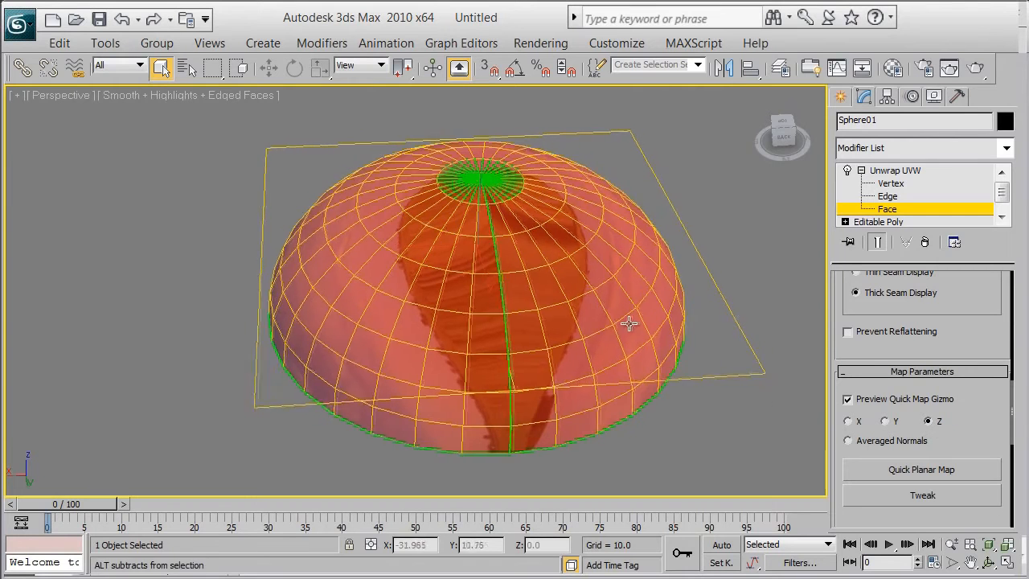
middle_click_drag(628, 321, 604, 330, "alt")
left_click(919, 470)
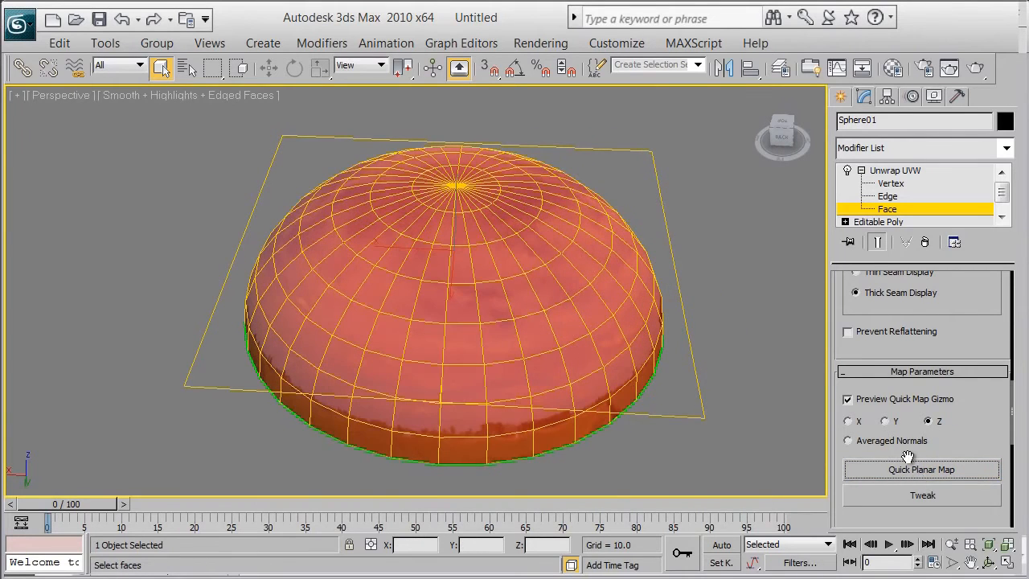
left_click(929, 211)
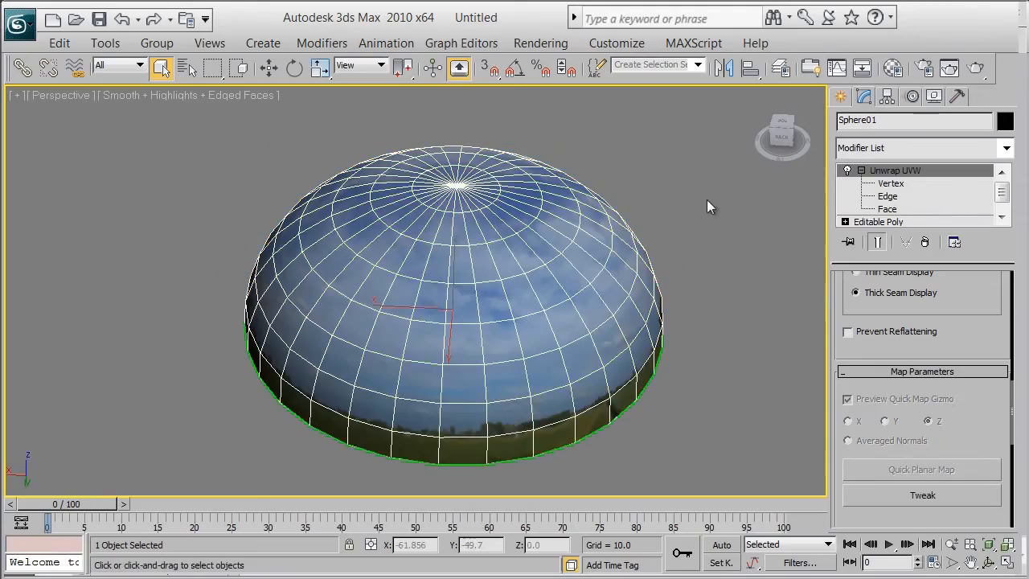
Deselect the dome and examine how the sky texture and horizon wrap around it from several sides
left_click(654, 201)
middle_click_drag(425, 291, 490, 259)
scroll(524, 324, "up", 3)
middle_click_drag(524, 324, 410, 278)
middle_click_drag(410, 277, 412, 258, "alt")
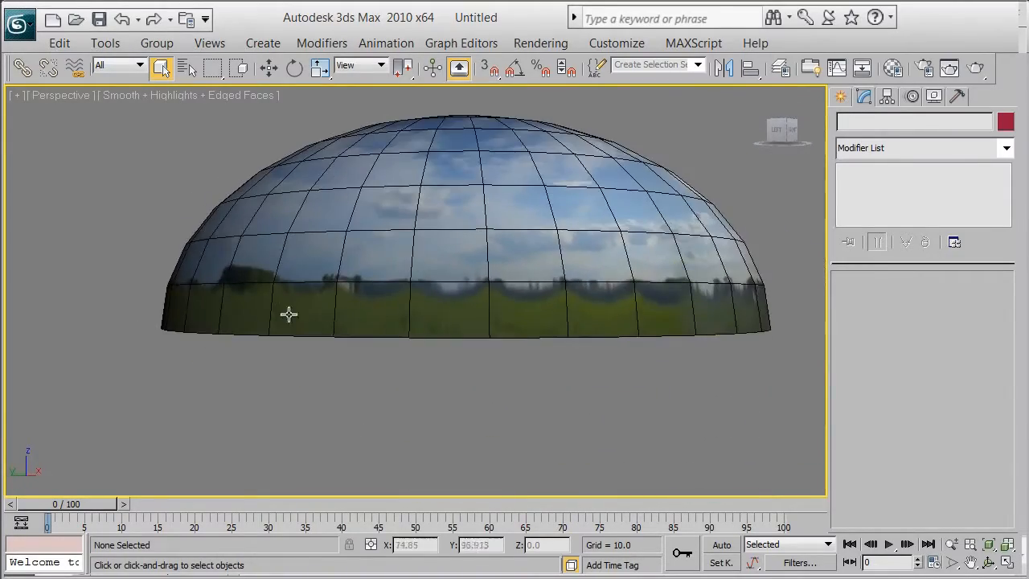
middle_click_drag(421, 295, 546, 348, "alt")
middle_click_drag(495, 259, 657, 253, "alt")
scroll(509, 271, "down", 3)
Reselect the dome, open its UVs for editing, and place the restored Edit UVWs window beside the dome view
left_click(697, 227)
middle_click_drag(773, 246, 749, 252)
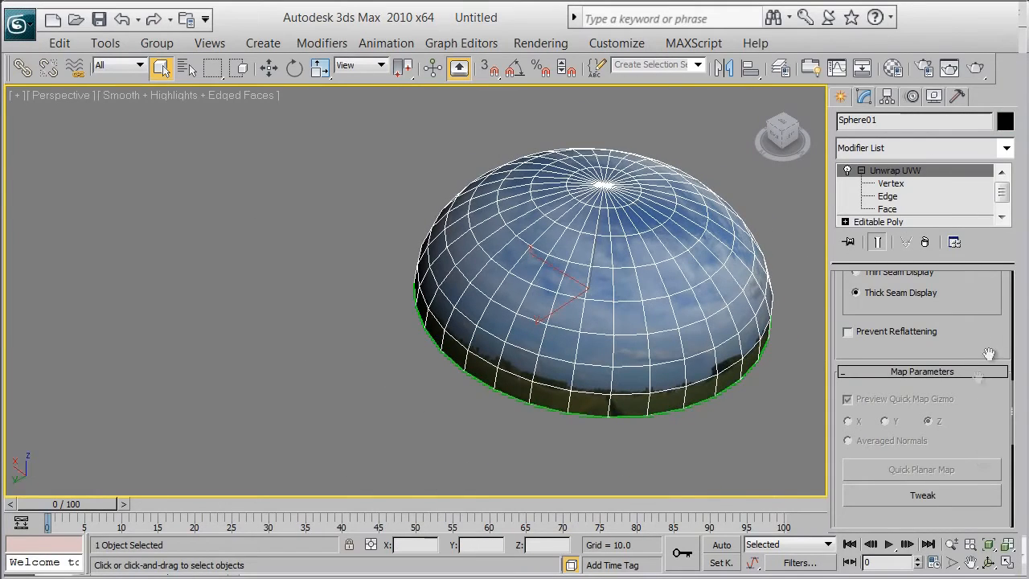
scroll(997, 346, "up", 5)
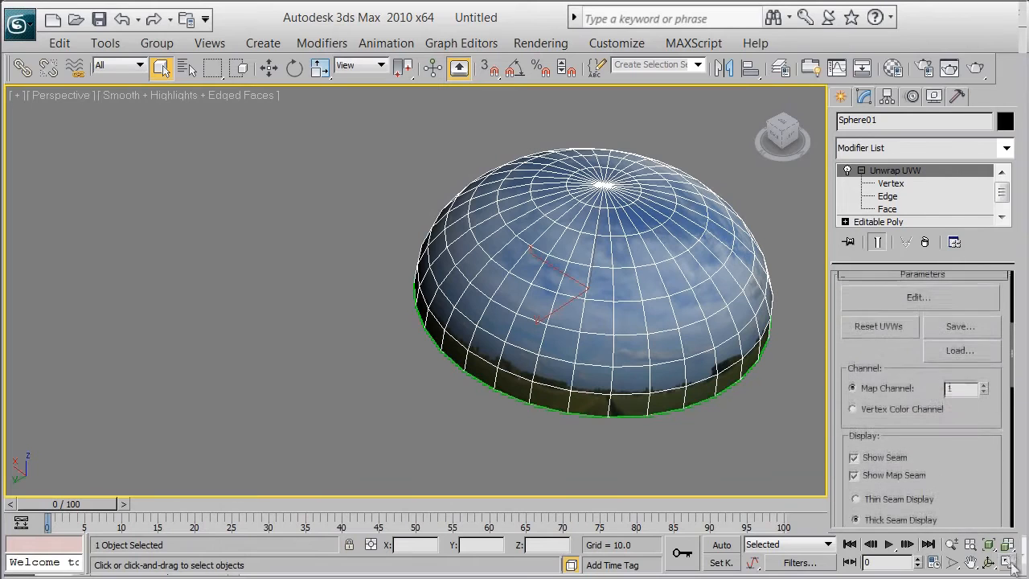
scroll(965, 418, "up", 3)
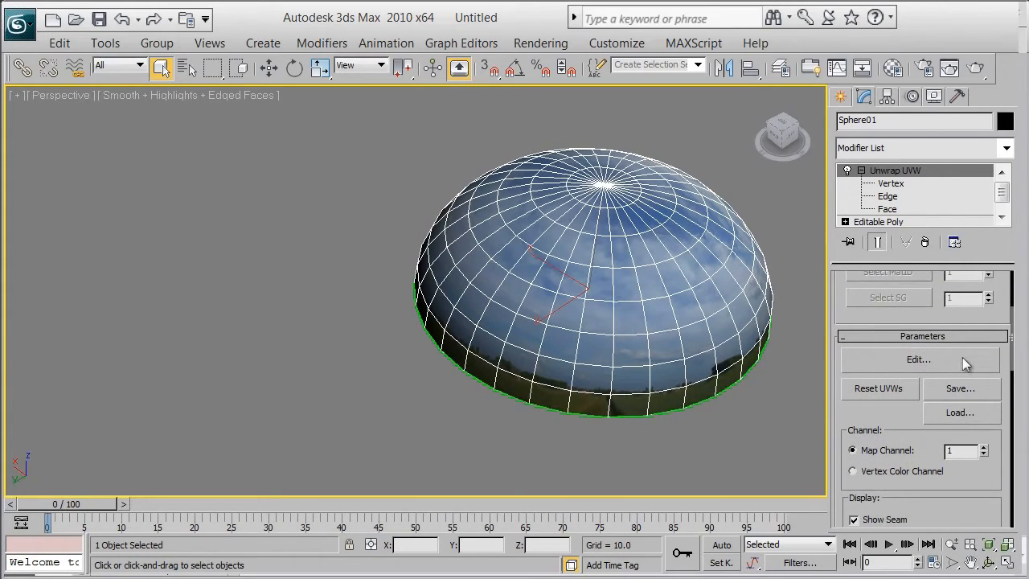
left_click(964, 361)
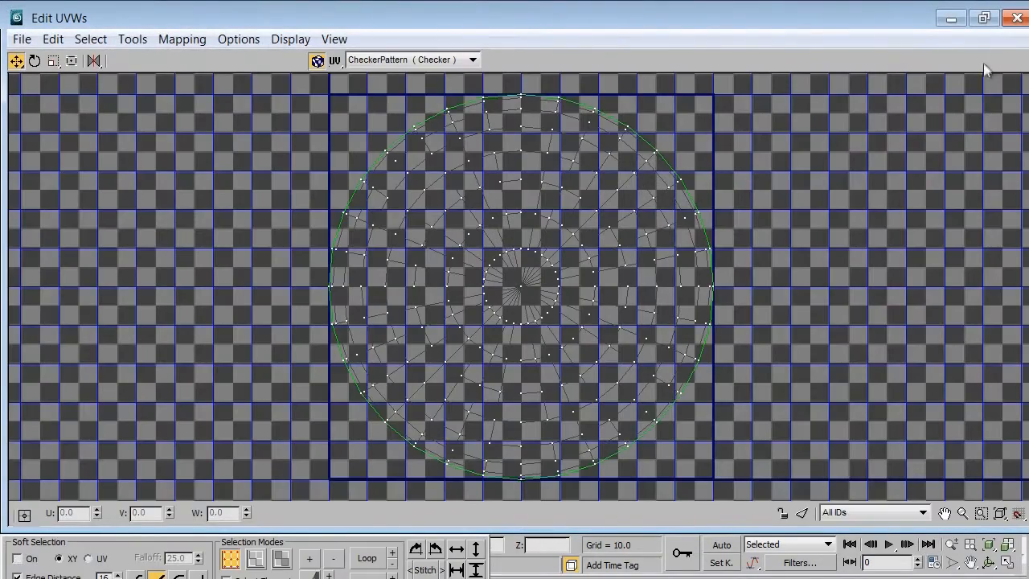
left_click(991, 22)
mouse_move(318, 28)
left_mouse_down()
mouse_move(354, 45)
mouse_move(337, 29)
left_mouse_up()
middle_click_drag(639, 234, 683, 233, "alt")
middle_click_drag(693, 229, 639, 219)
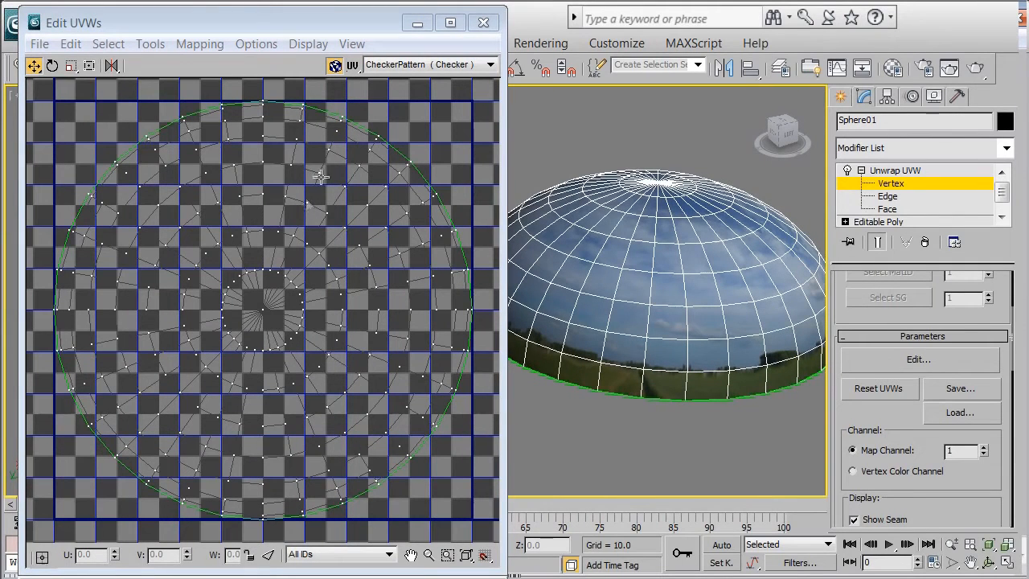
mouse_move(657, 235)
middle_mouse_down("alt")
mouse_move(666, 229)
mouse_move(659, 251)
middle_mouse_up("alt")
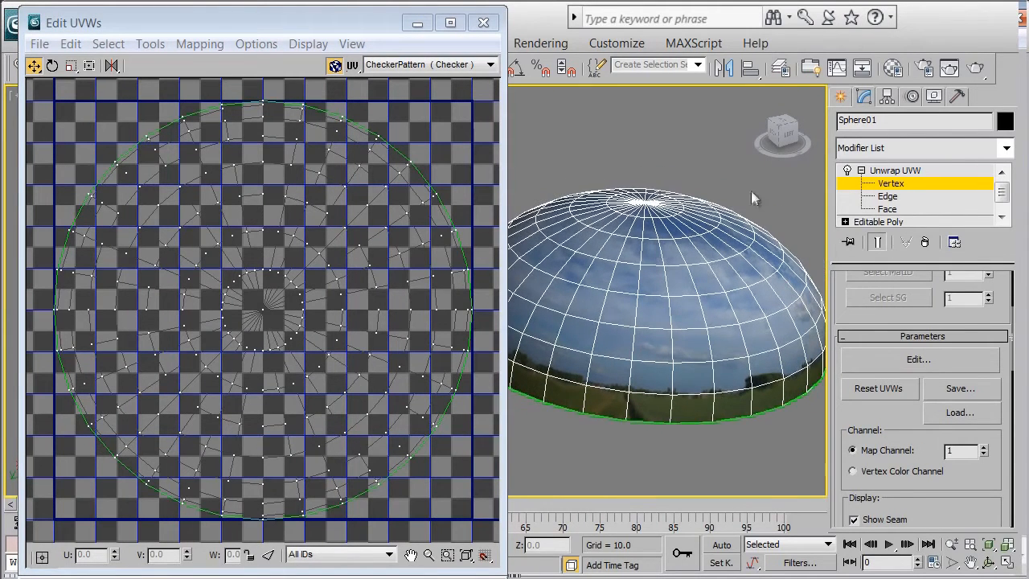
Change the dome's object color to white so its UV wireframe stands out
left_click(1006, 120)
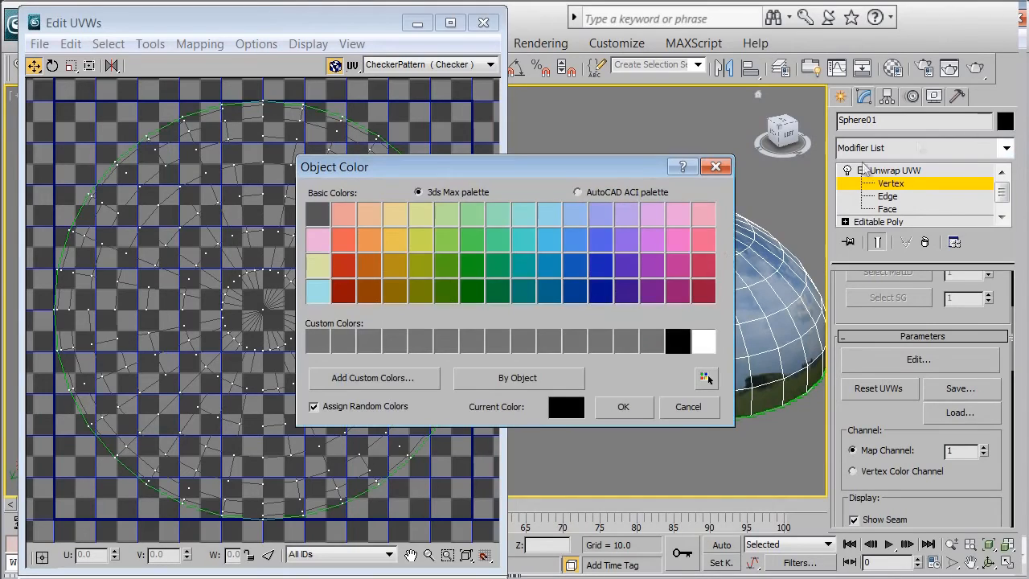
left_click(702, 342)
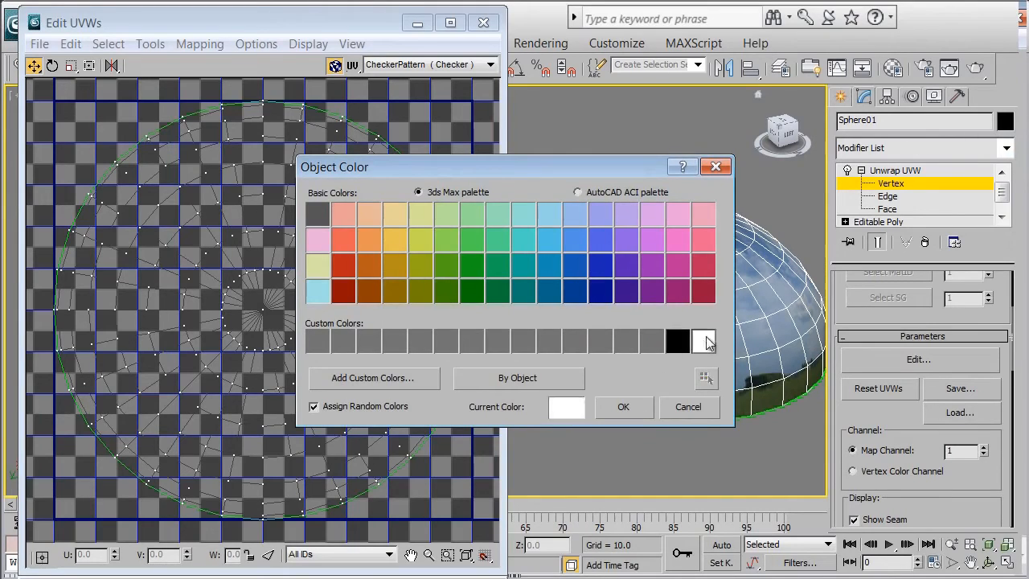
left_click(633, 407)
middle_click_drag(299, 225, 315, 222)
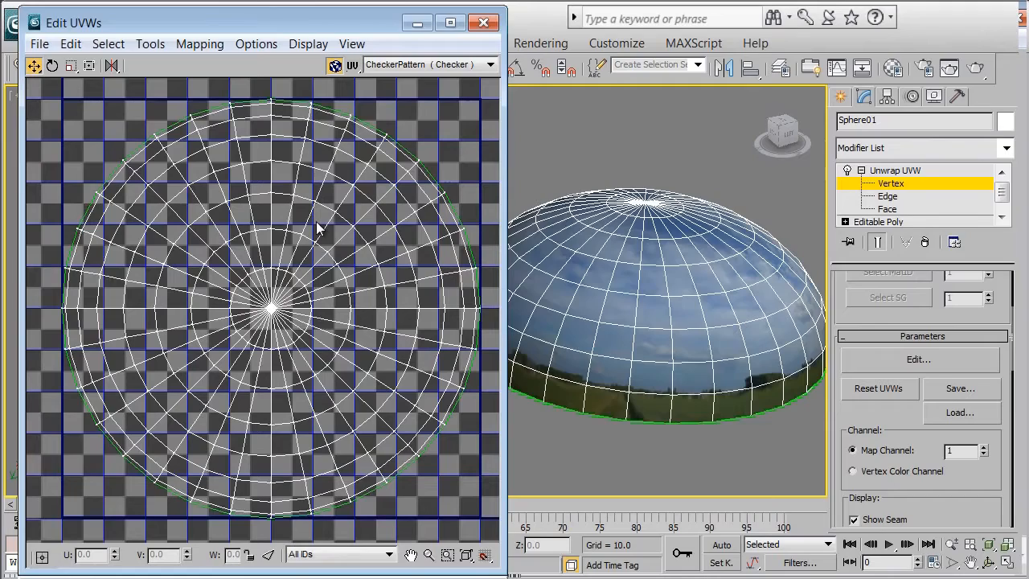
Switch the unwrap to Face level and open the Relax tool with Relax By Edge Angles and Keep Boundary Points Fixed enabled
left_click(957, 209)
scroll(296, 152, "down", 3)
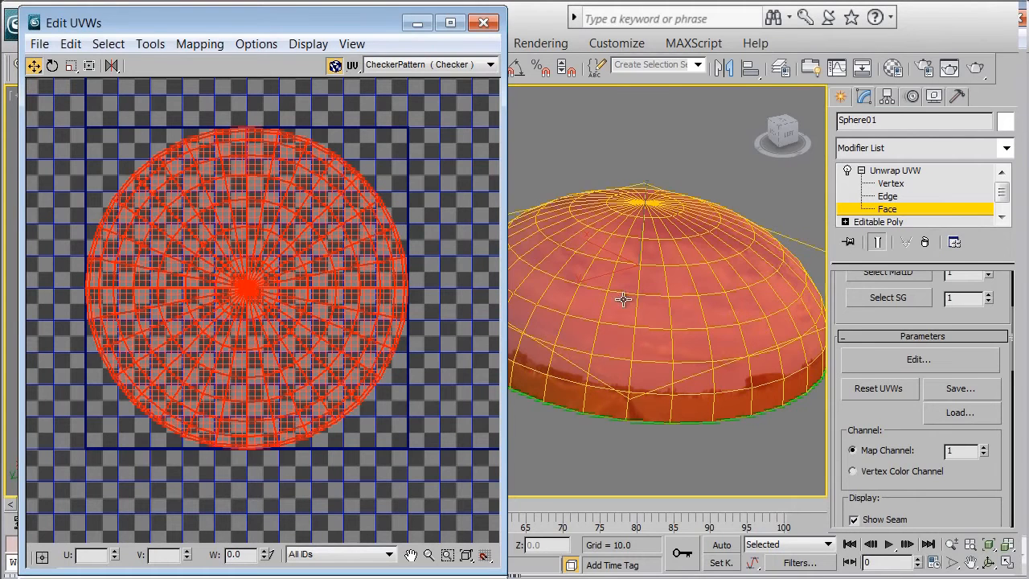
middle_click_drag(641, 296, 641, 259, "alt")
middle_click_drag(697, 306, 606, 301)
scroll(689, 373, "up", 3)
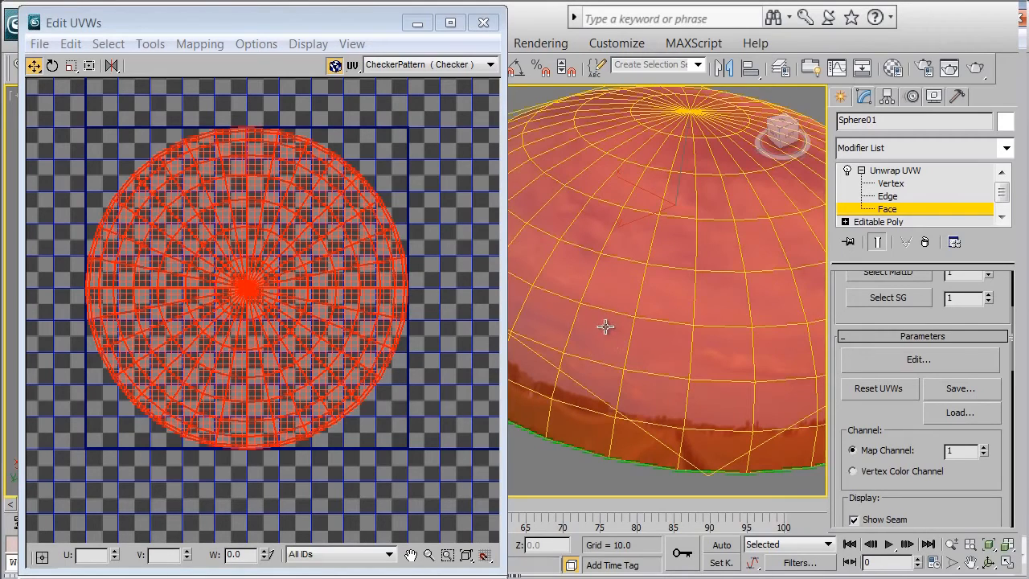
middle_click_drag(607, 327, 621, 309, "alt")
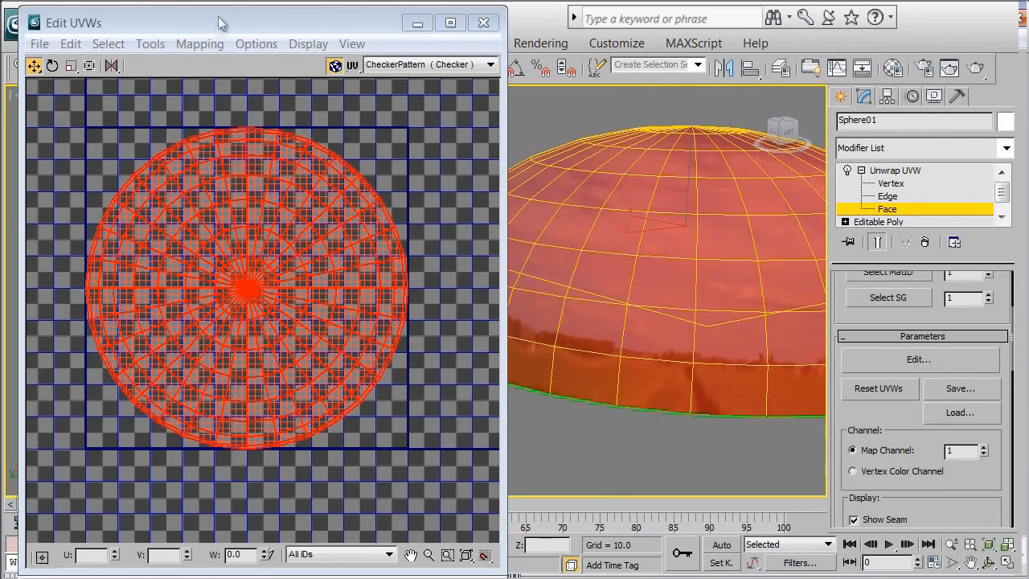
left_click(152, 45)
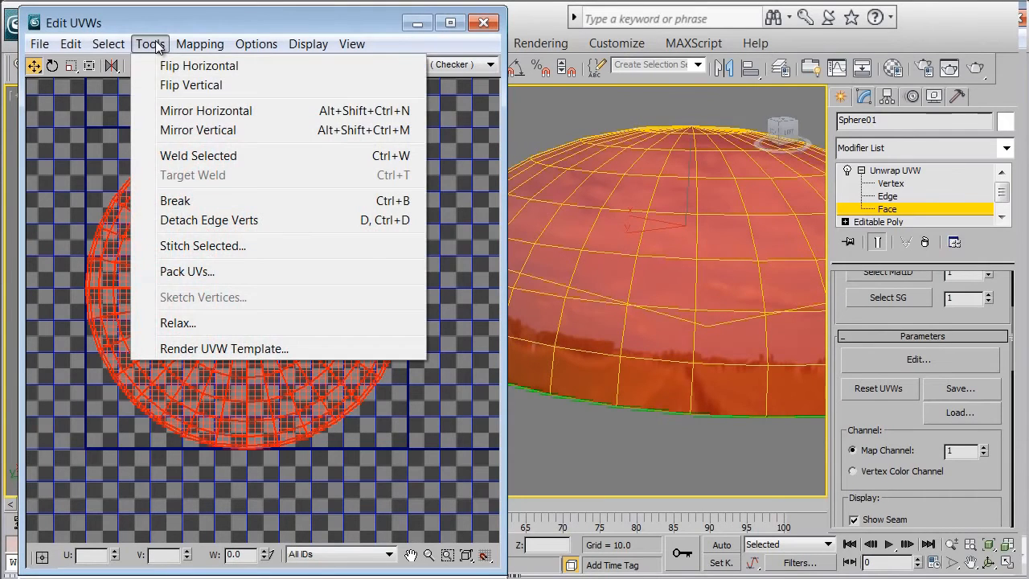
left_click(180, 323)
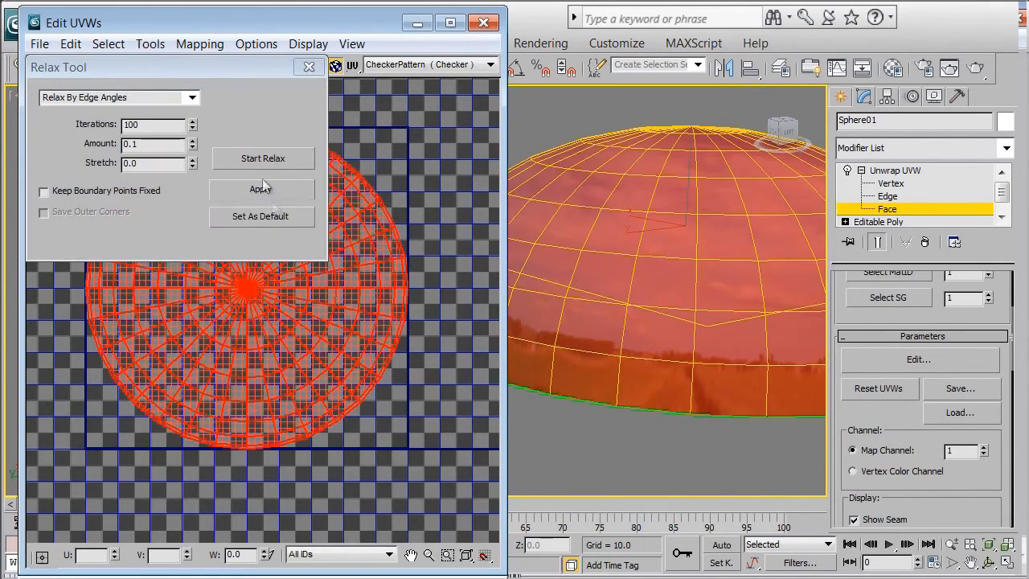
left_click_drag(227, 68, 717, 21)
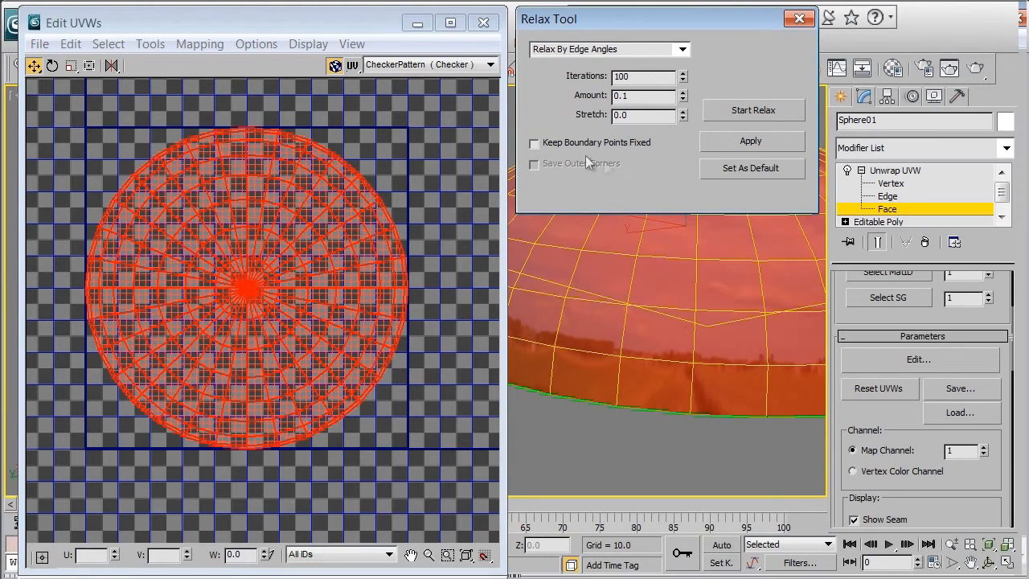
left_click(532, 143)
middle_click_drag(624, 323, 594, 355, "alt")
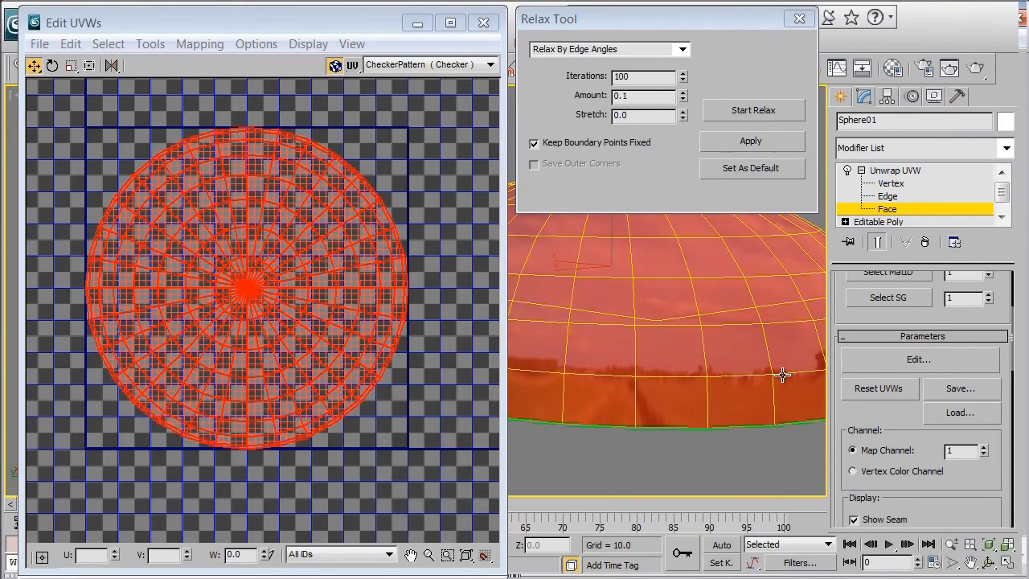
Apply the relax five times to lower the horizon toward the dome's base, check the texture, and close the Relax tool
left_click(790, 142)
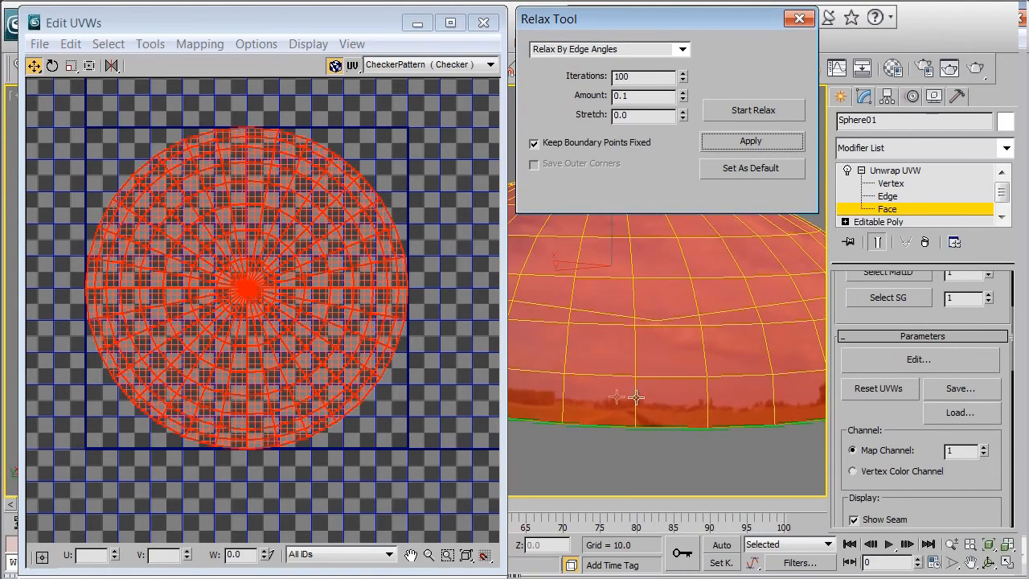
left_click(776, 142)
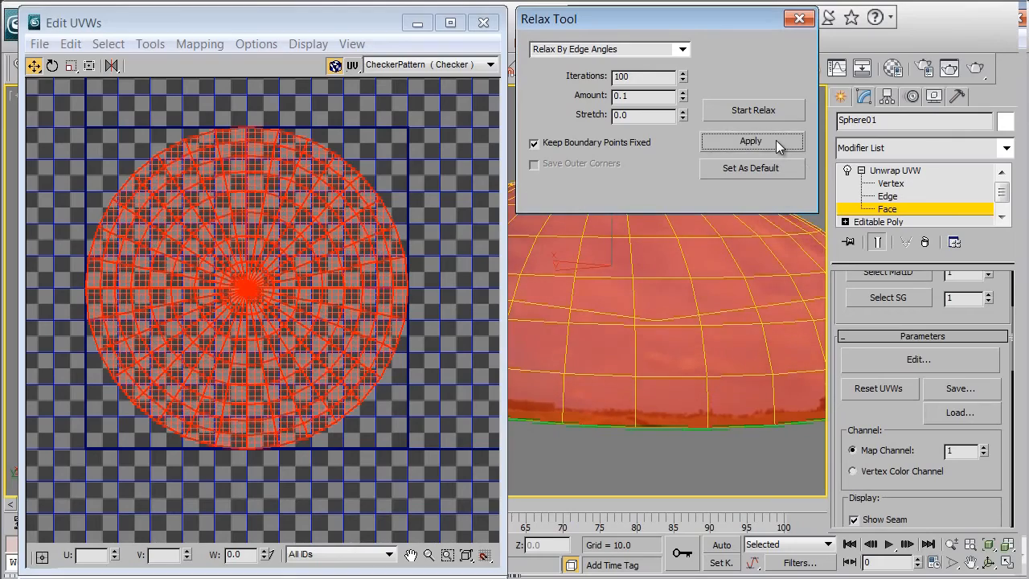
left_click(776, 140)
left_click(776, 141)
left_click(776, 141)
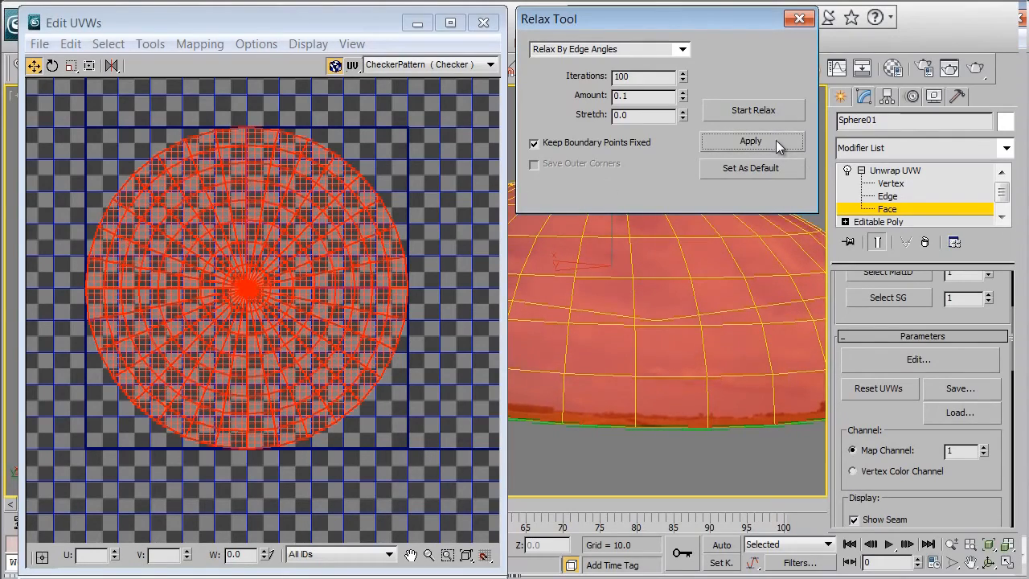
middle_click_drag(616, 432, 667, 355)
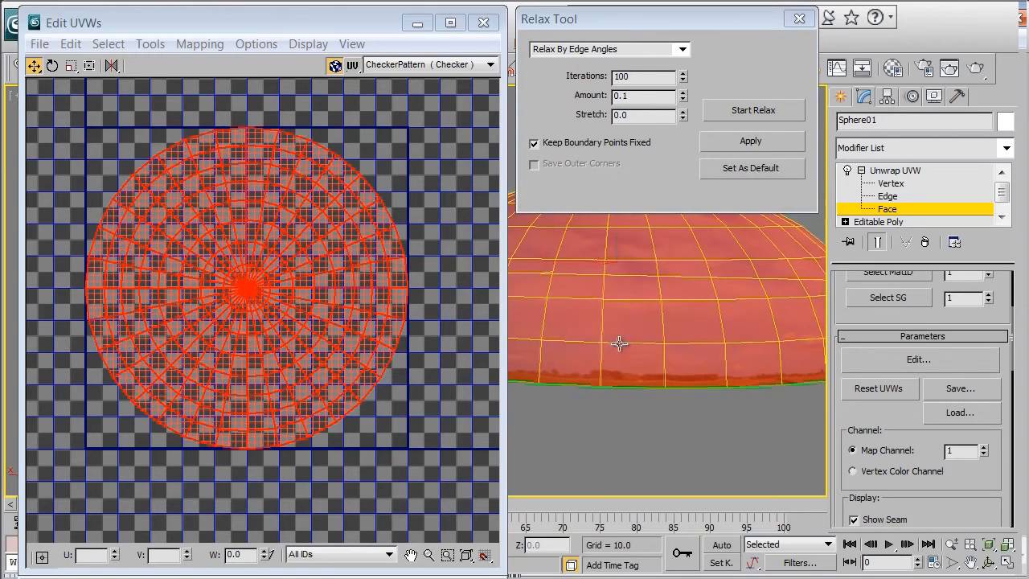
scroll(615, 341, "down", 2)
middle_click_drag(609, 333, 621, 357)
scroll(644, 365, "down", 2)
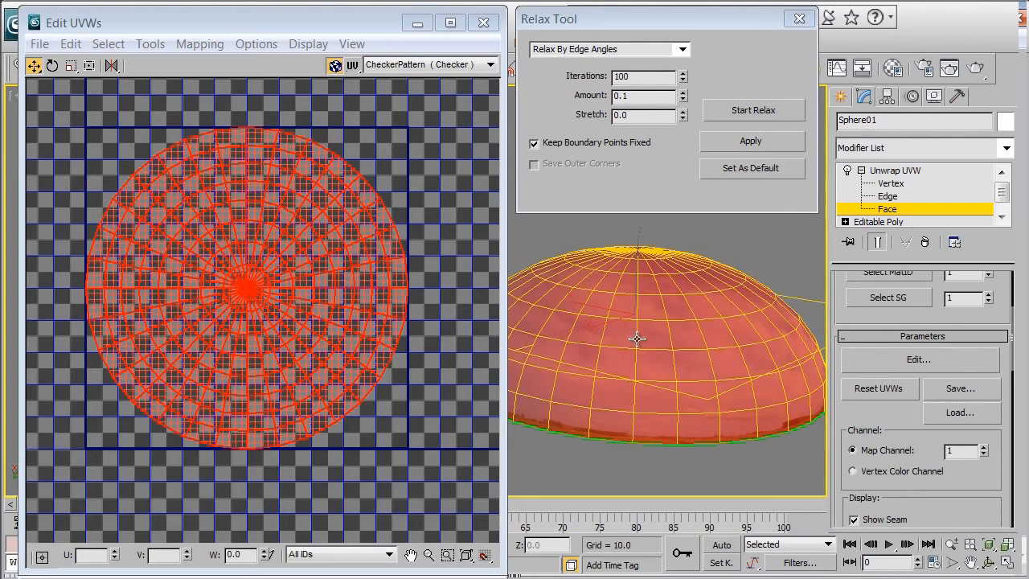
scroll(637, 338, "up", 5)
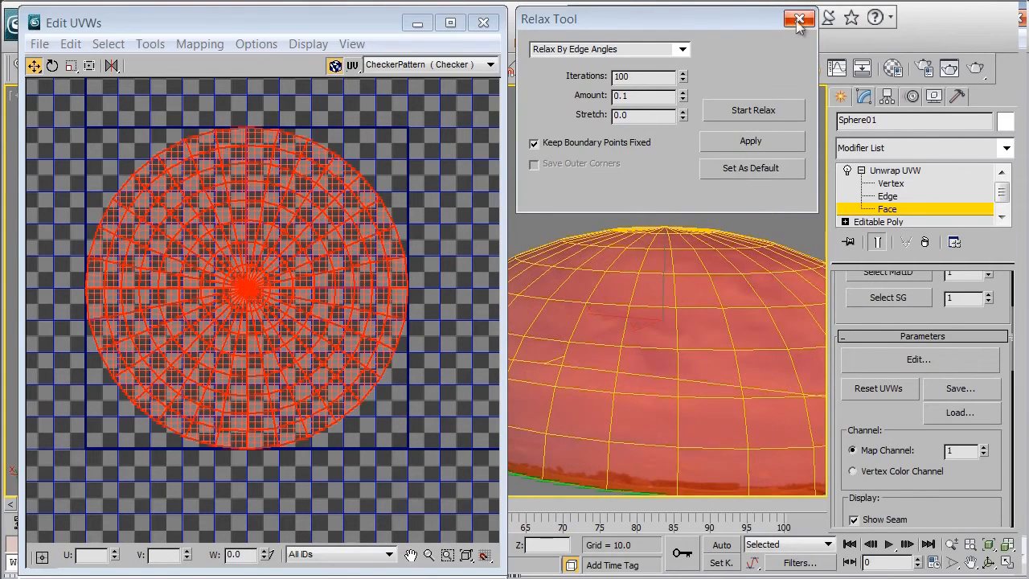
left_click(799, 19)
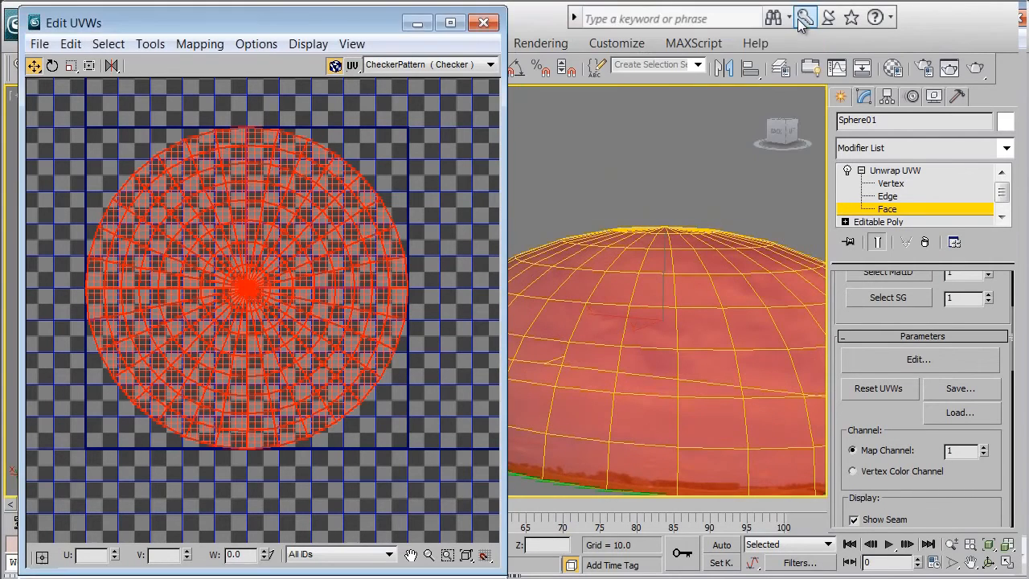
Close the UV editor, leave the Face level, and collapse the dome's whole modifier stack into an Editable Poly
left_click(484, 24)
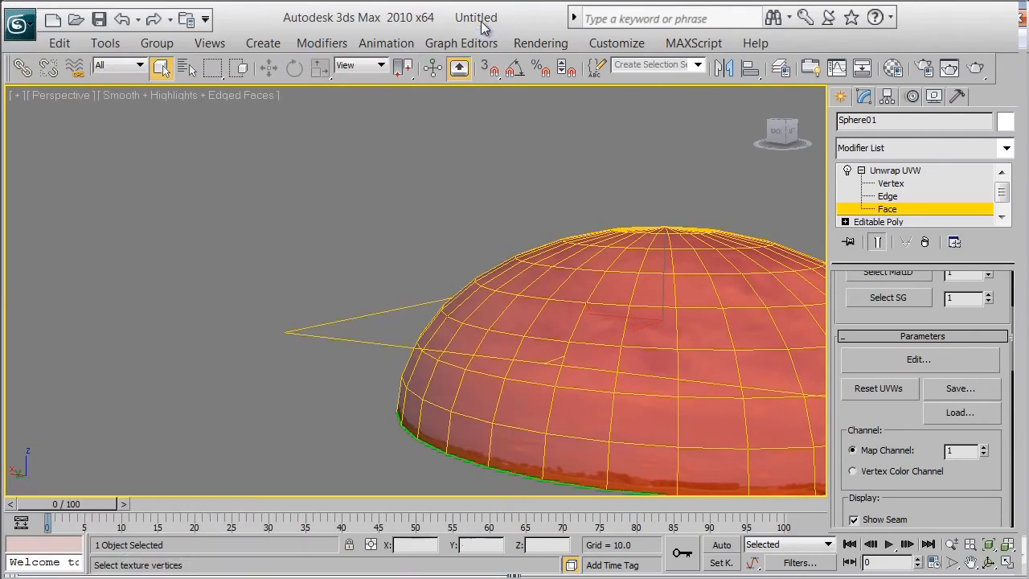
middle_click_drag(597, 288, 416, 239)
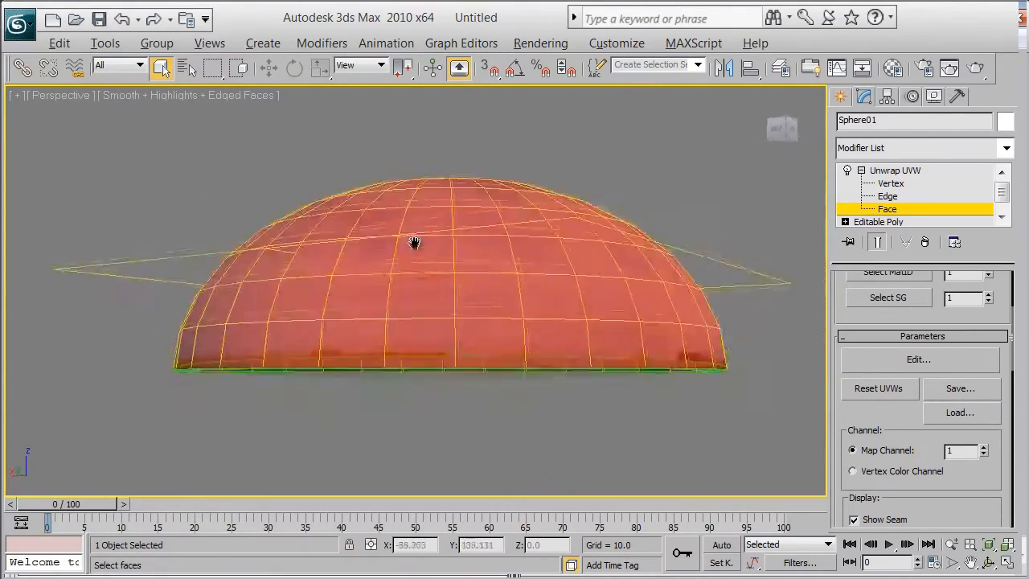
left_click(913, 169)
right_click(929, 168)
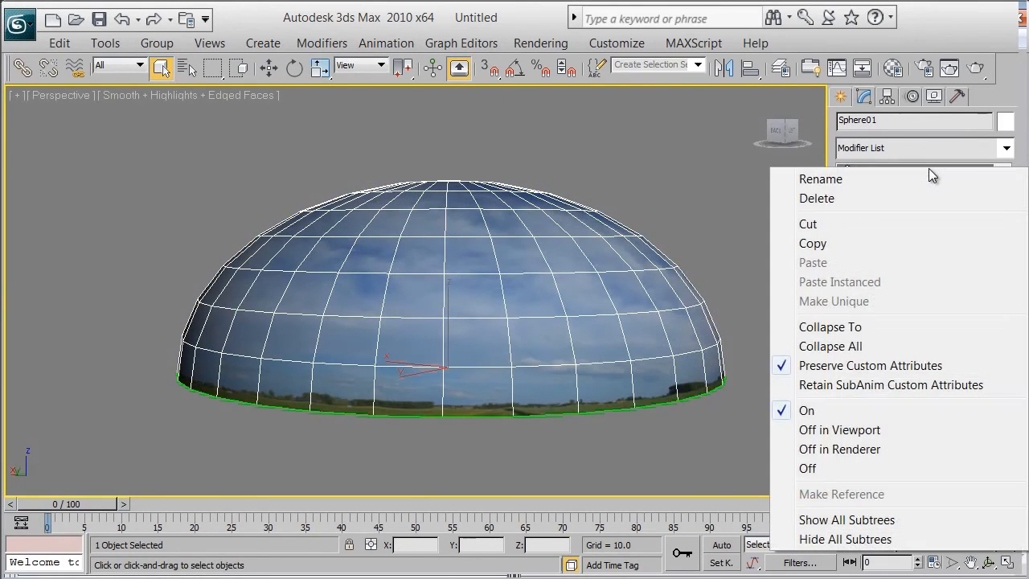
left_click(900, 346)
left_click(617, 358)
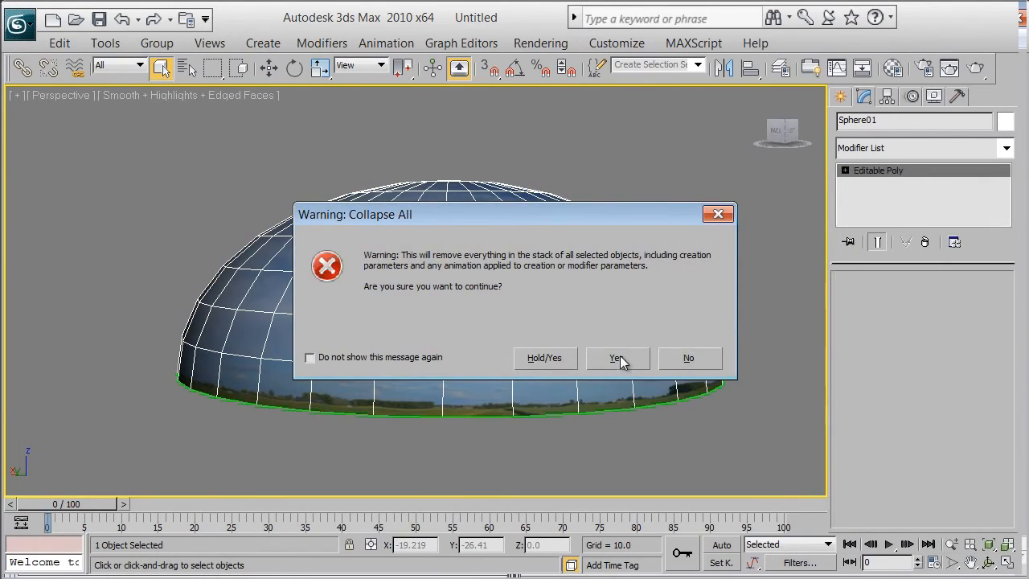
Flip all of the dome's polygons so their faces point inward, and clear the polygon selection
middle_click_drag(533, 267, 511, 222)
middle_click_drag(503, 308, 542, 263, "alt")
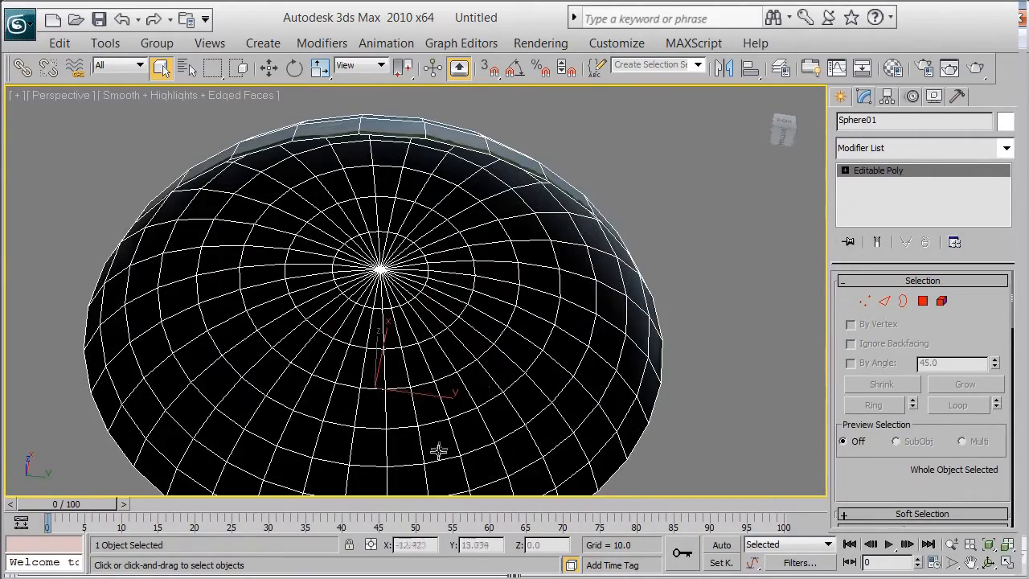
middle_click_drag(461, 303, 378, 283)
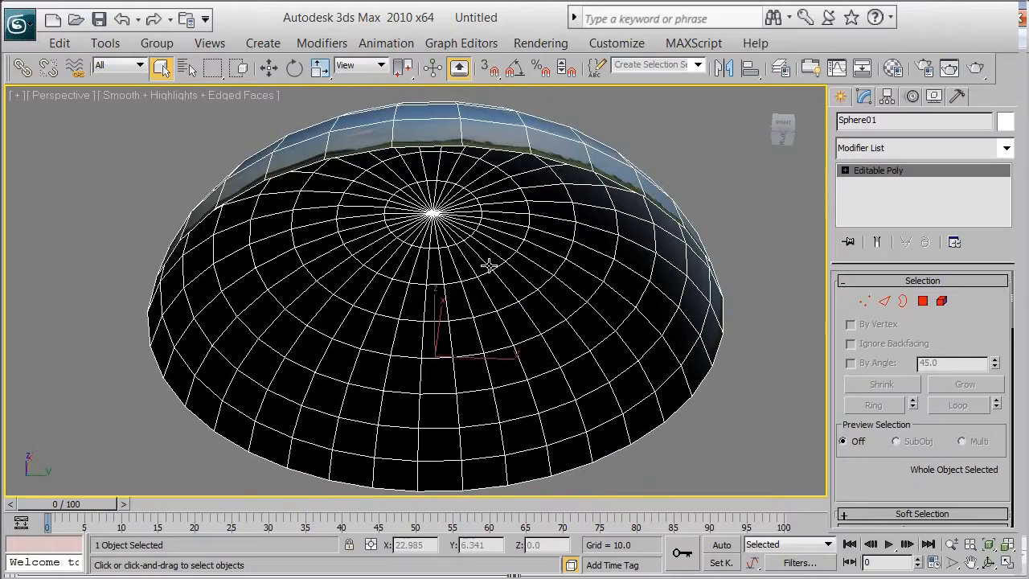
middle_click_drag(518, 233, 479, 309, "alt")
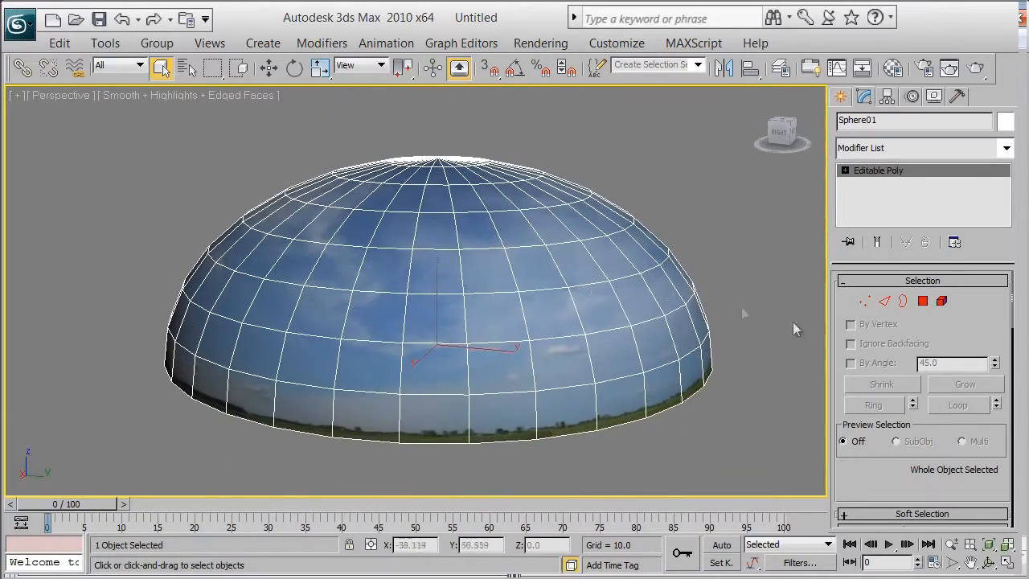
left_click(926, 304)
middle_click_drag(627, 255, 602, 257)
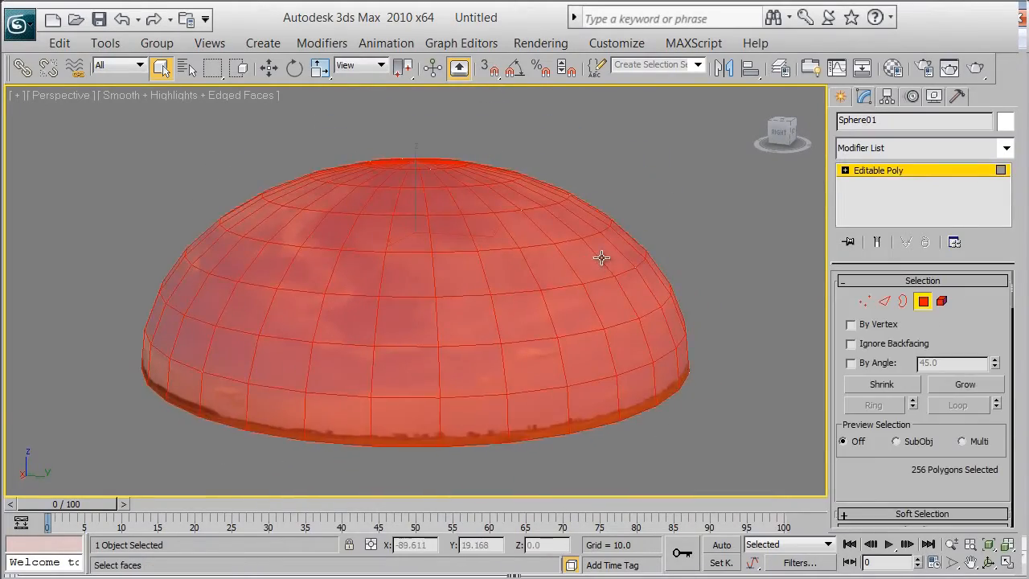
scroll(973, 332, "down", 6)
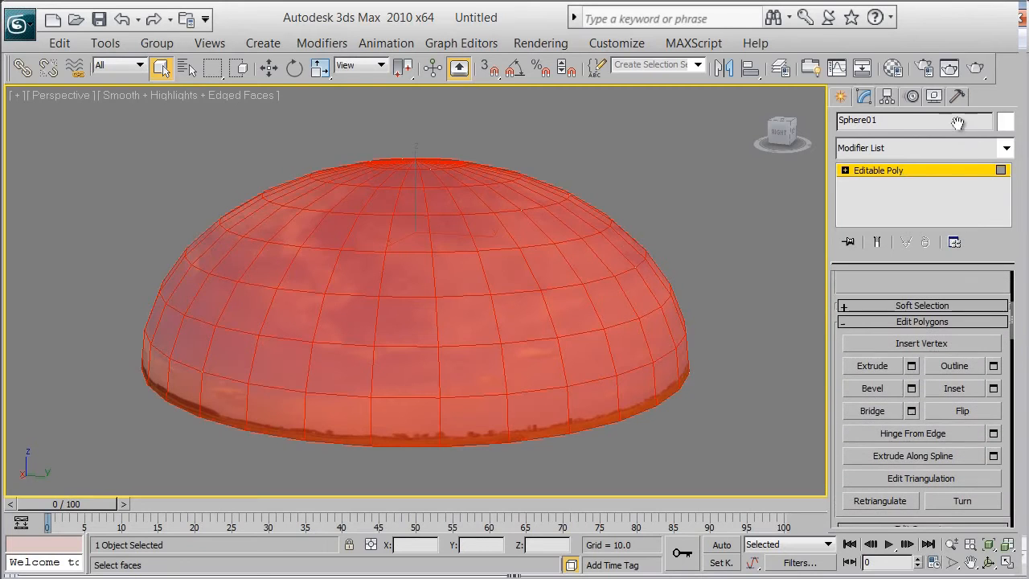
left_click(990, 415)
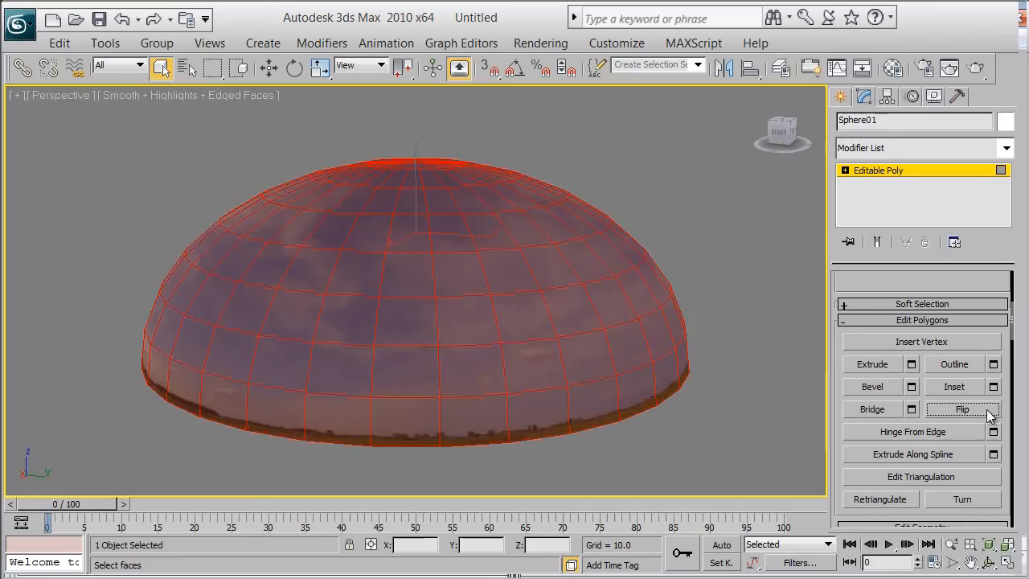
left_click(705, 241)
Check the sky and horizon on the dome's inner surface, leave the polygon level, and deselect the dome
mouse_move(466, 288)
middle_mouse_down("alt")
mouse_move(415, 292)
mouse_move(444, 246)
mouse_move(492, 220)
mouse_move(715, 241)
mouse_move(473, 295)
middle_mouse_up("alt")
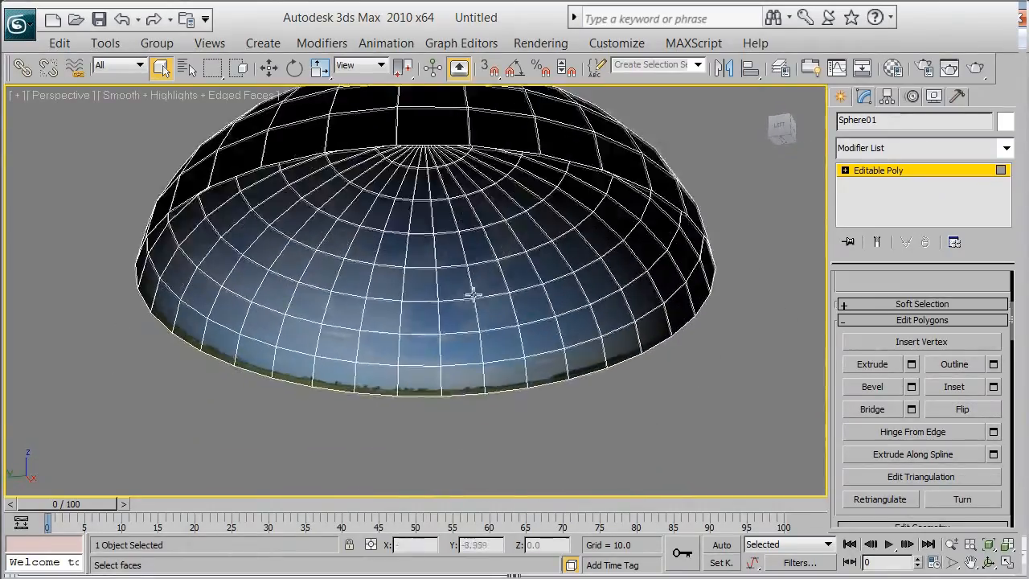
scroll(474, 295, "up", 5)
middle_click_drag(444, 351, 329, 332, "alt")
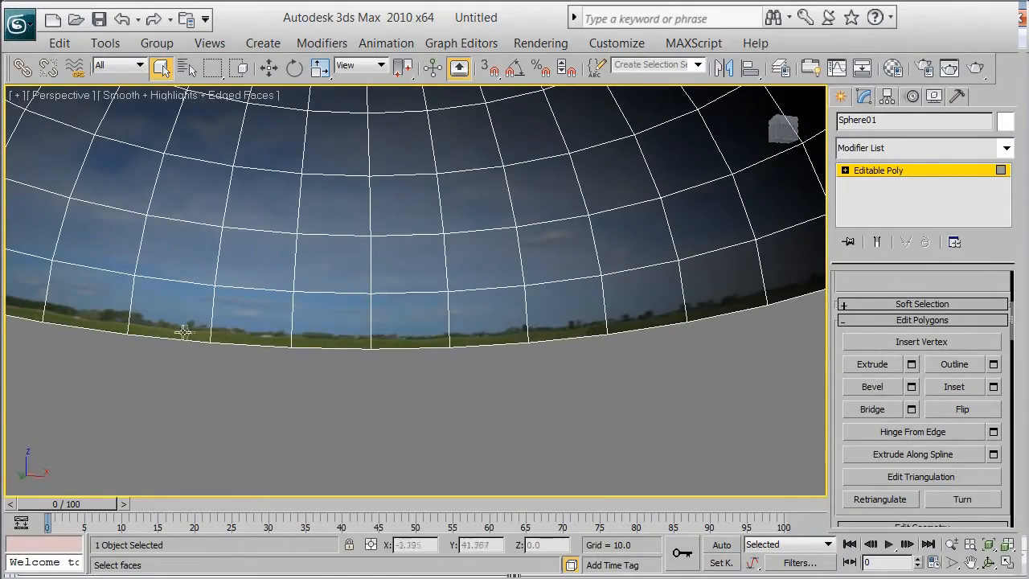
middle_click_drag(499, 356, 177, 345, "alt")
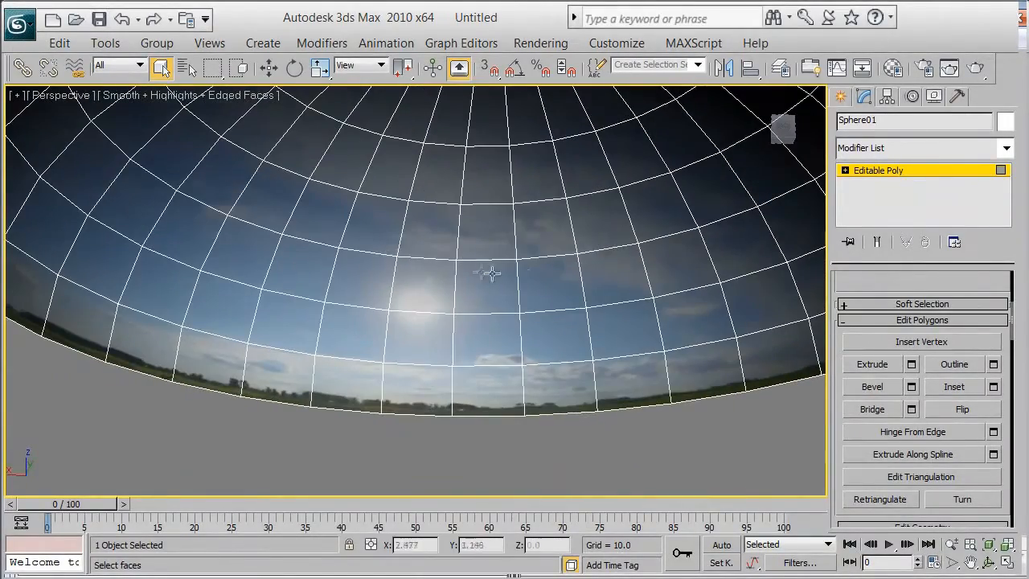
middle_click_drag(489, 273, 501, 386, "alt")
left_click(918, 171)
scroll(593, 238, "down", 5)
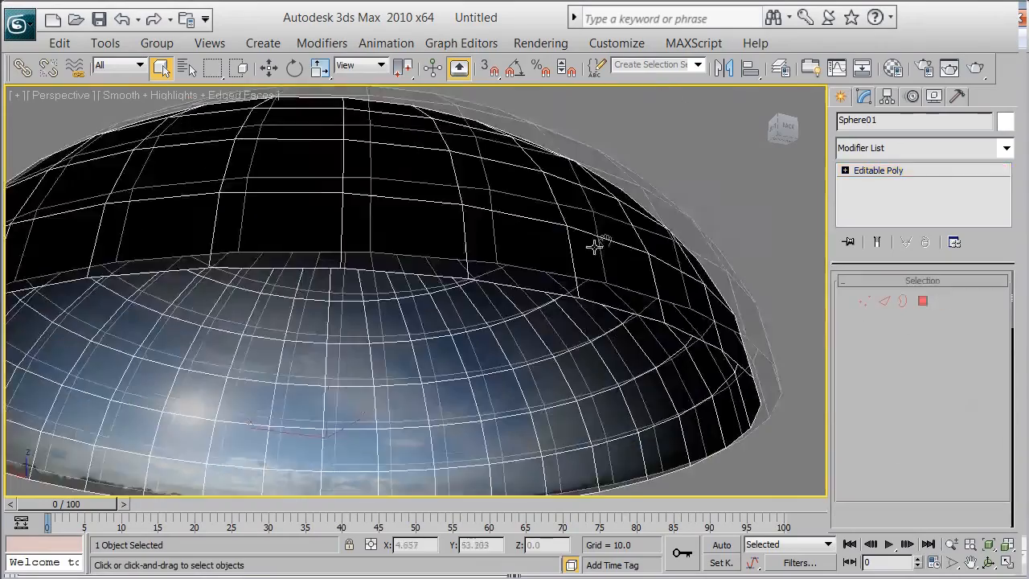
left_click(680, 199)
middle_click_drag(584, 229, 530, 213, "alt")
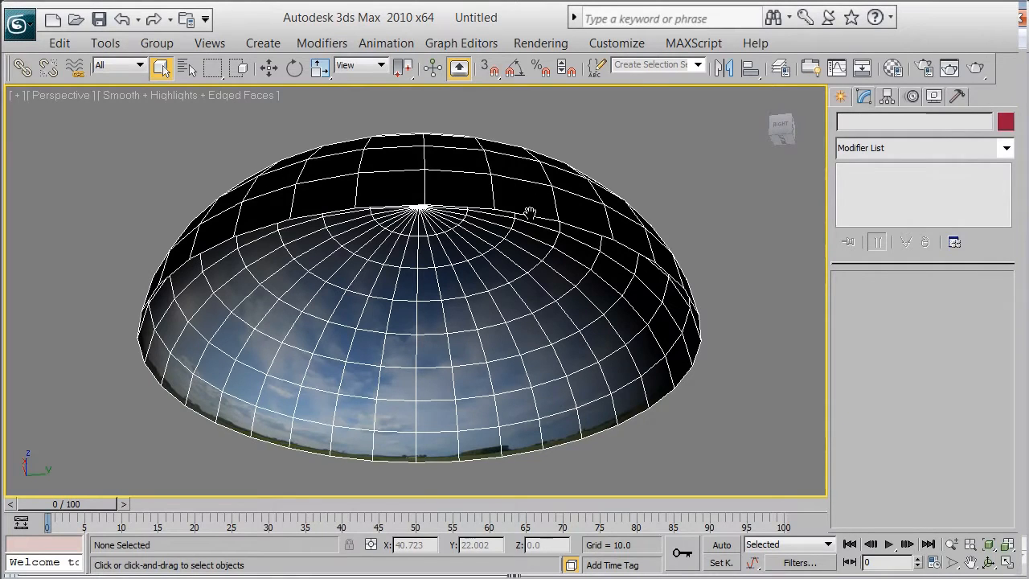
mouse_move(530, 213)
middle_mouse_down("alt")
mouse_move(533, 202)
mouse_move(532, 211)
middle_mouse_up("alt")
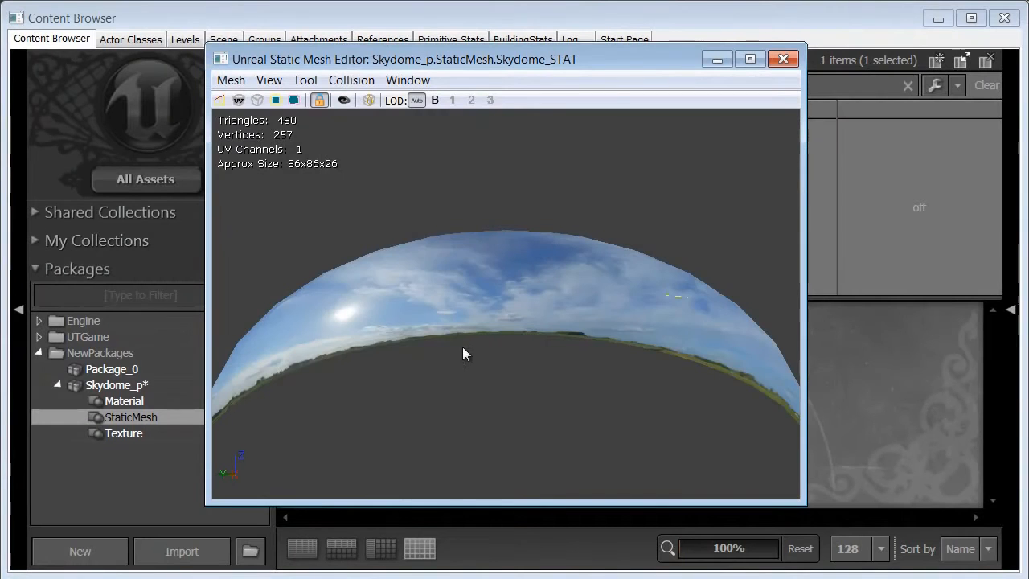
In the Unreal Static Mesh Editor, examine the sky, sun and horizon of the Skydome_STAT mesh from inside and outside the dome
mouse_move(462, 346)
left_mouse_down()
mouse_move(476, 302)
mouse_move(420, 239)
mouse_move(473, 334)
left_mouse_up()
right_click_drag(474, 334, 475, 329)
left_click_drag(475, 329, 359, 385)
right_click_drag(359, 385, 471, 325)
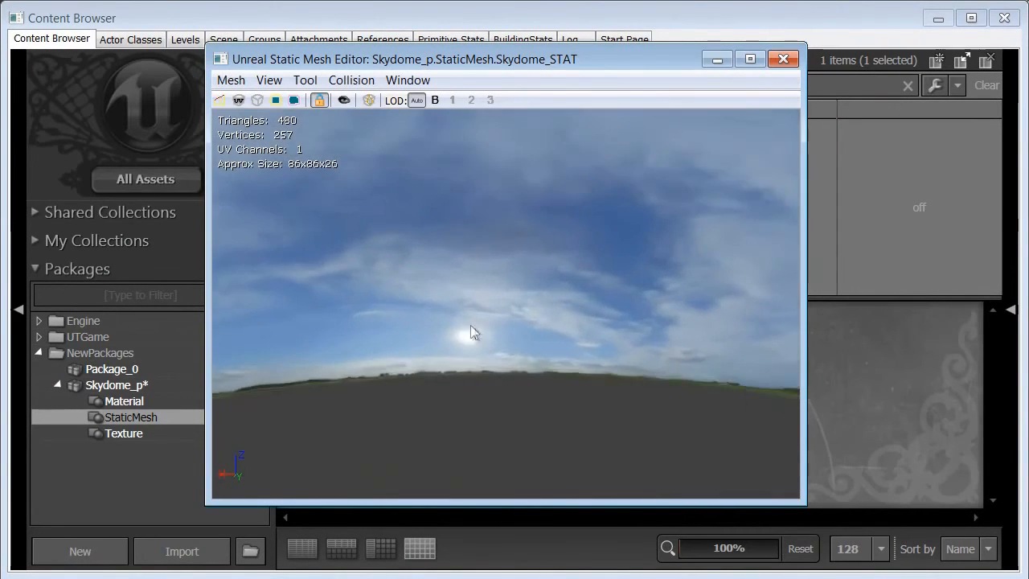
mouse_move(471, 333)
left_mouse_down()
mouse_move(442, 284)
mouse_move(659, 287)
mouse_move(480, 334)
left_mouse_up()
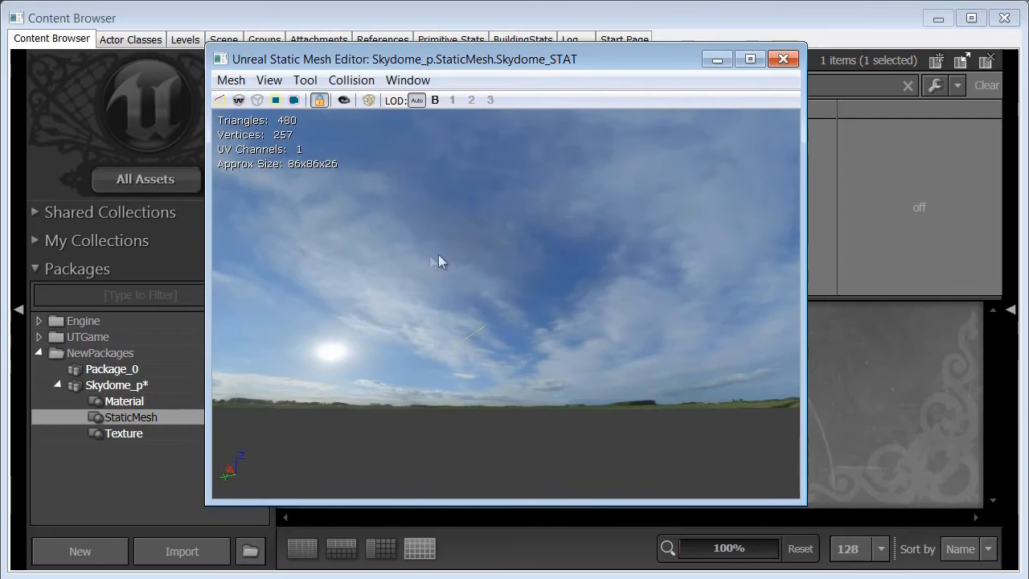
right_click_drag(438, 254, 494, 274)
left_click_drag(494, 275, 698, 218)
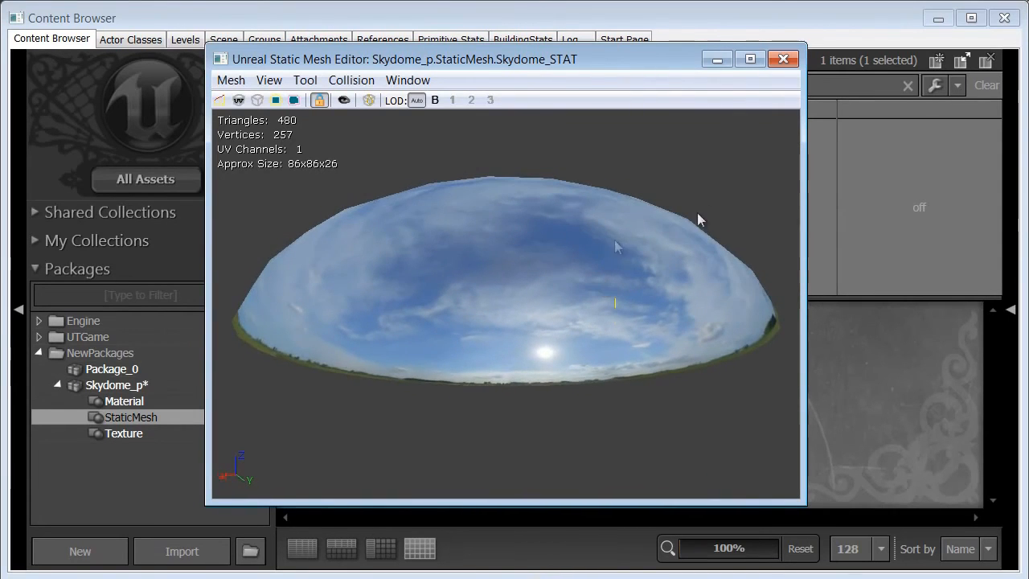